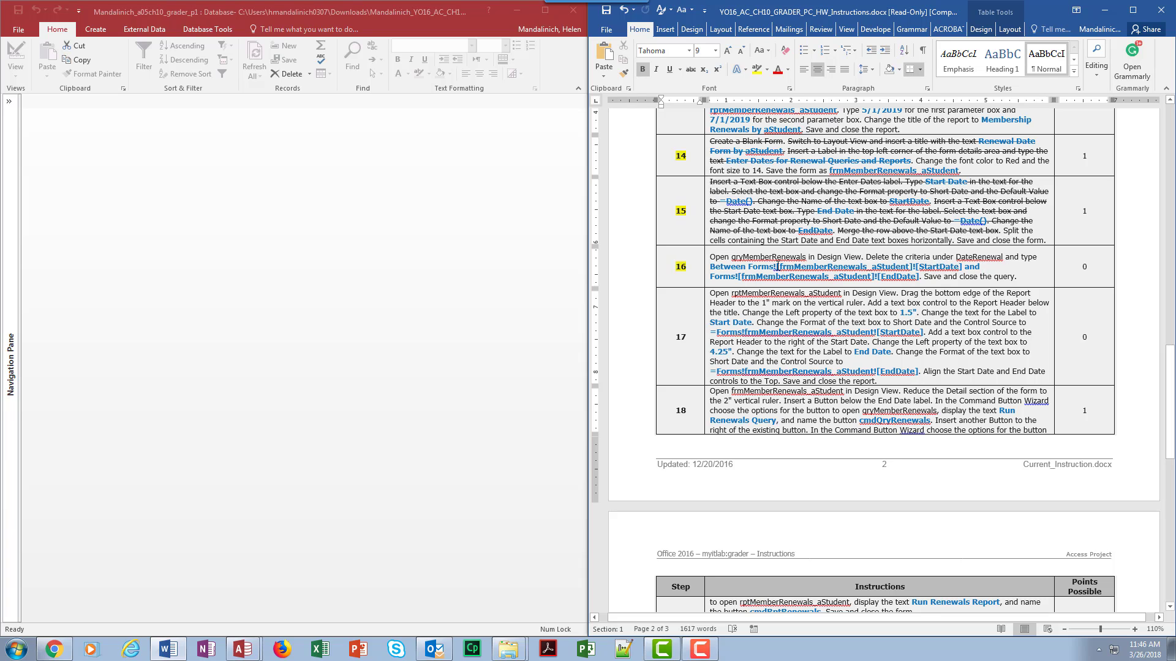
Step: Open the rptMemberRenewals_aStudent report in Design View and collapse the navigation pane
drag(759, 267, 963, 263)
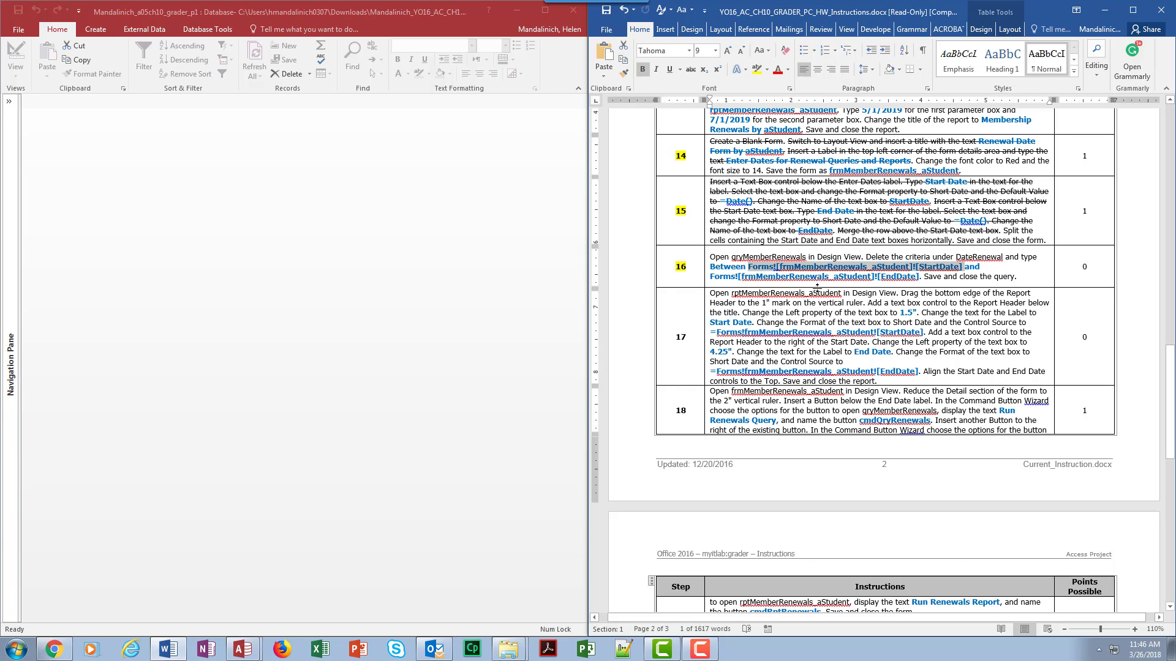
click(787, 319)
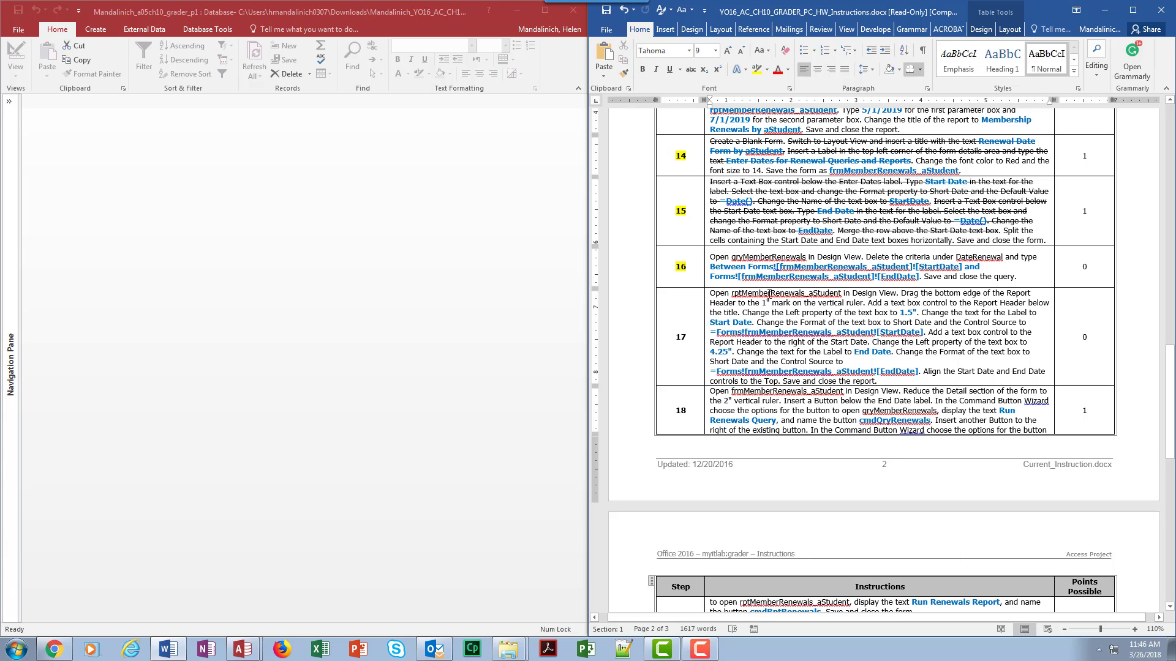
click(9, 101)
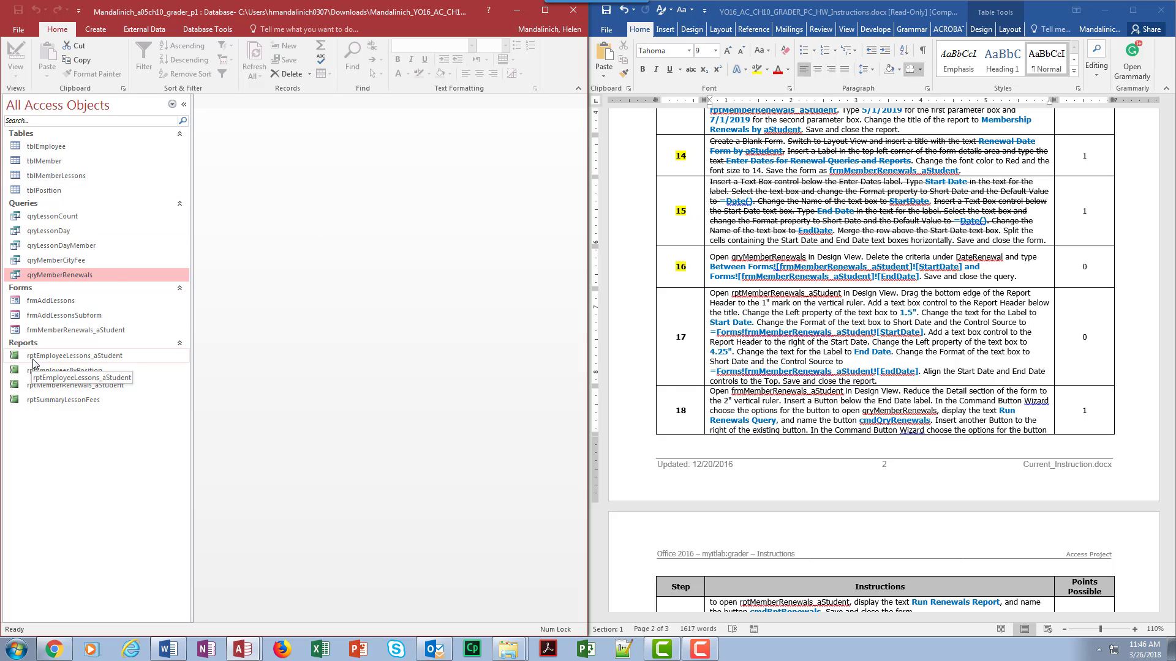
right_click(37, 391)
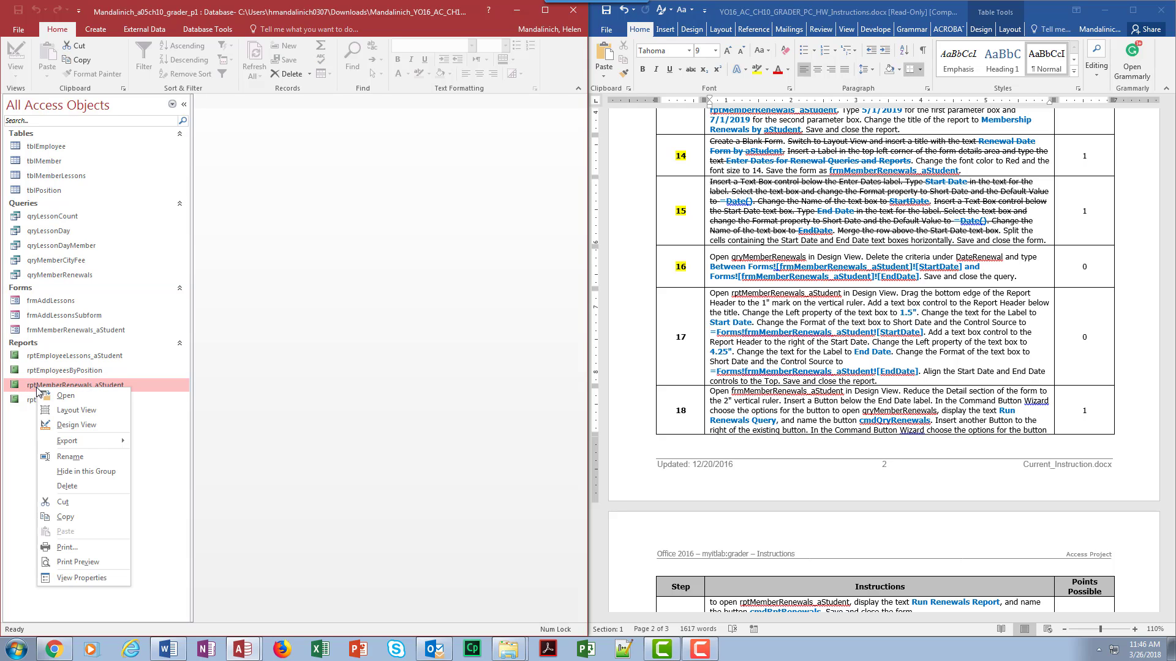
click(61, 425)
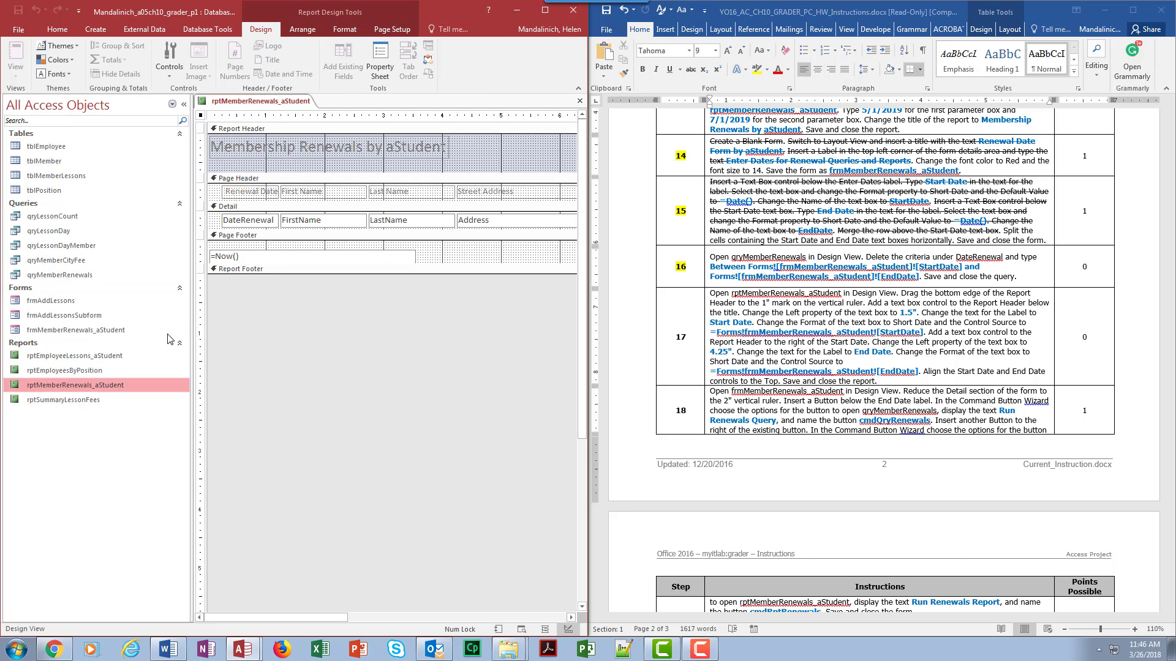
click(184, 104)
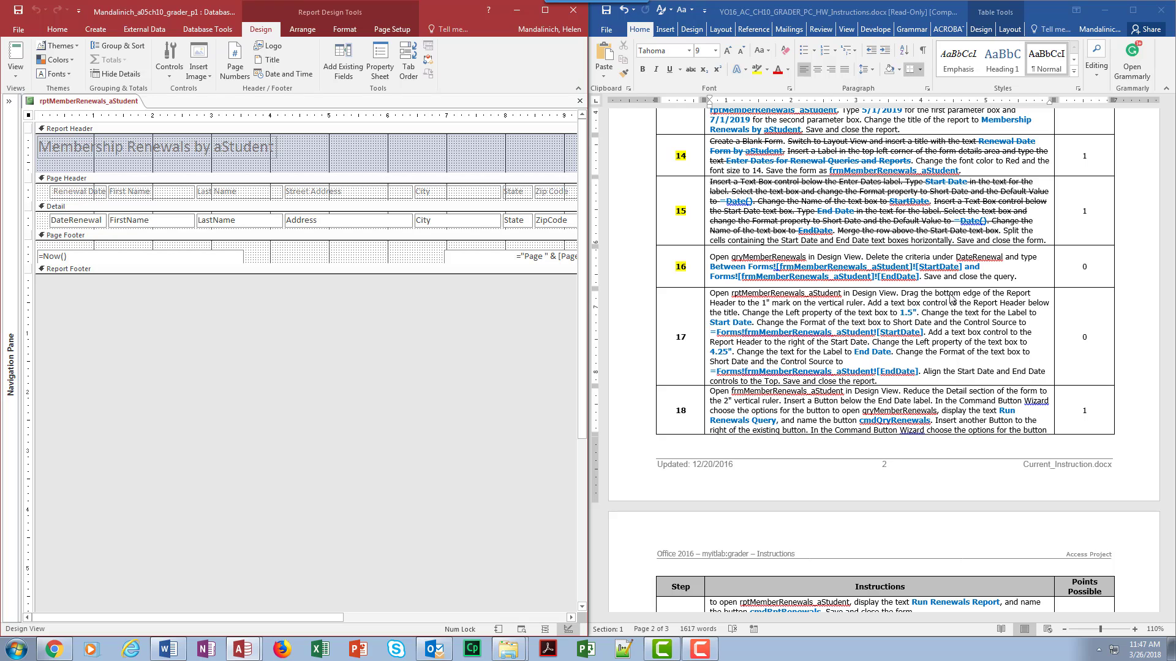
Step: Strike through the instruction sentence "Open rptMemberRenewals_aStudent in Design View." in the assignment document
click(720, 292)
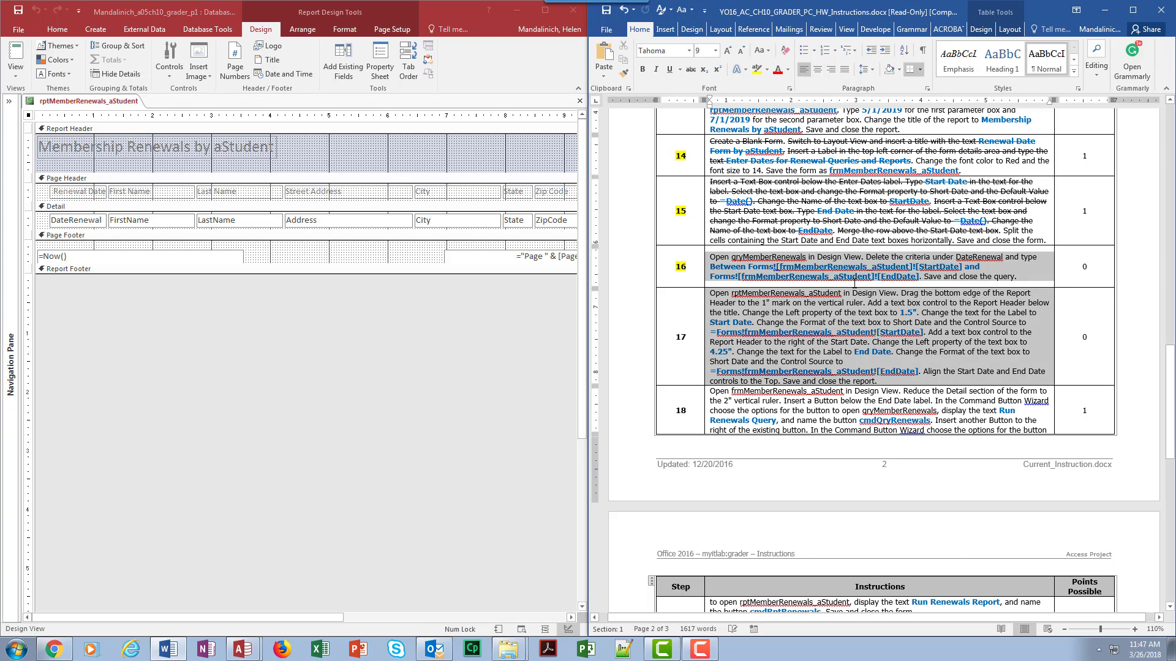
click(898, 294)
drag(899, 294, 710, 293)
click(690, 69)
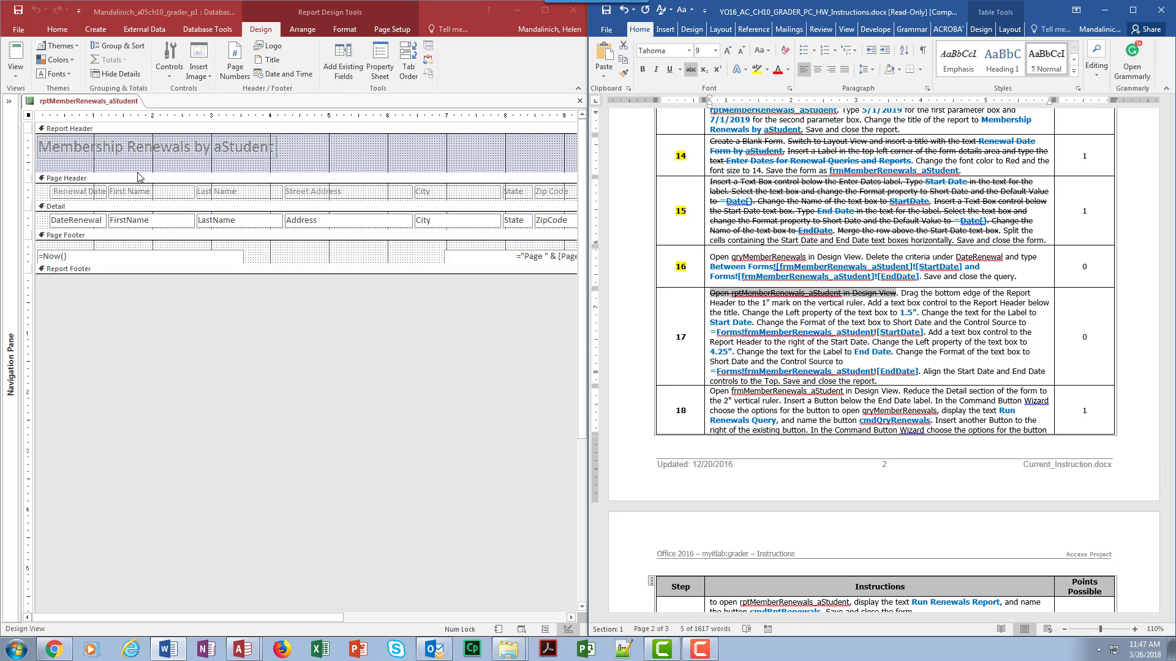
Step: Enlarge the Report Header section by its bottom edge and set the section's Height to 1"
drag(139, 177, 138, 202)
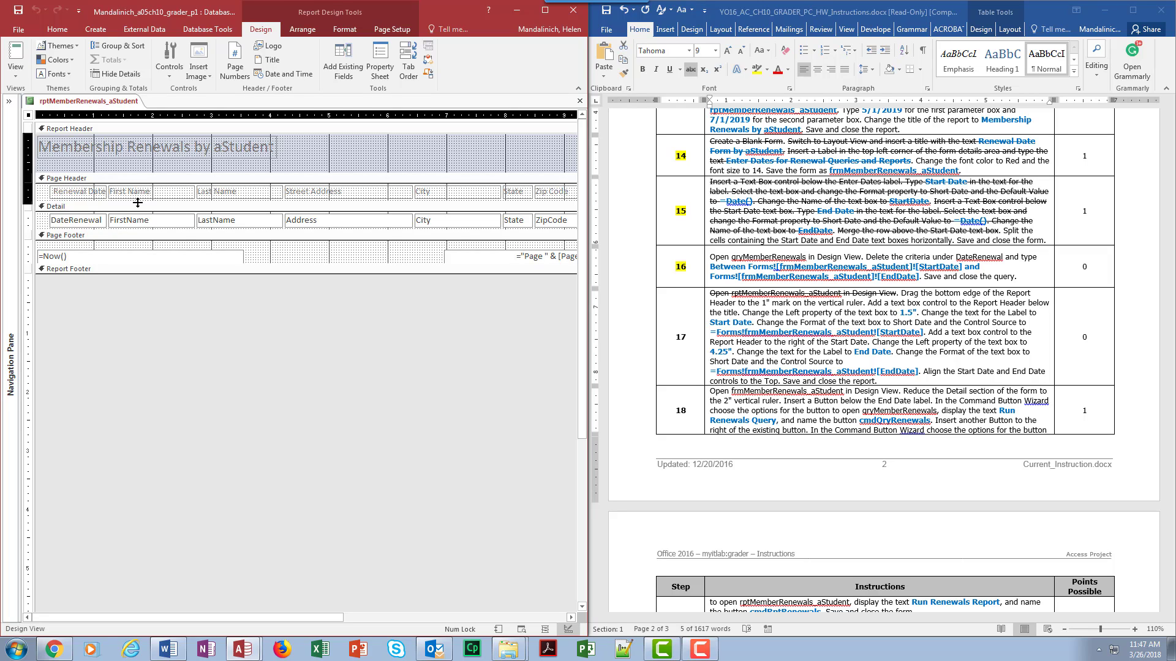
mouse_move(137, 202)
mouse_down()
mouse_move(139, 162)
mouse_move(143, 195)
mouse_up()
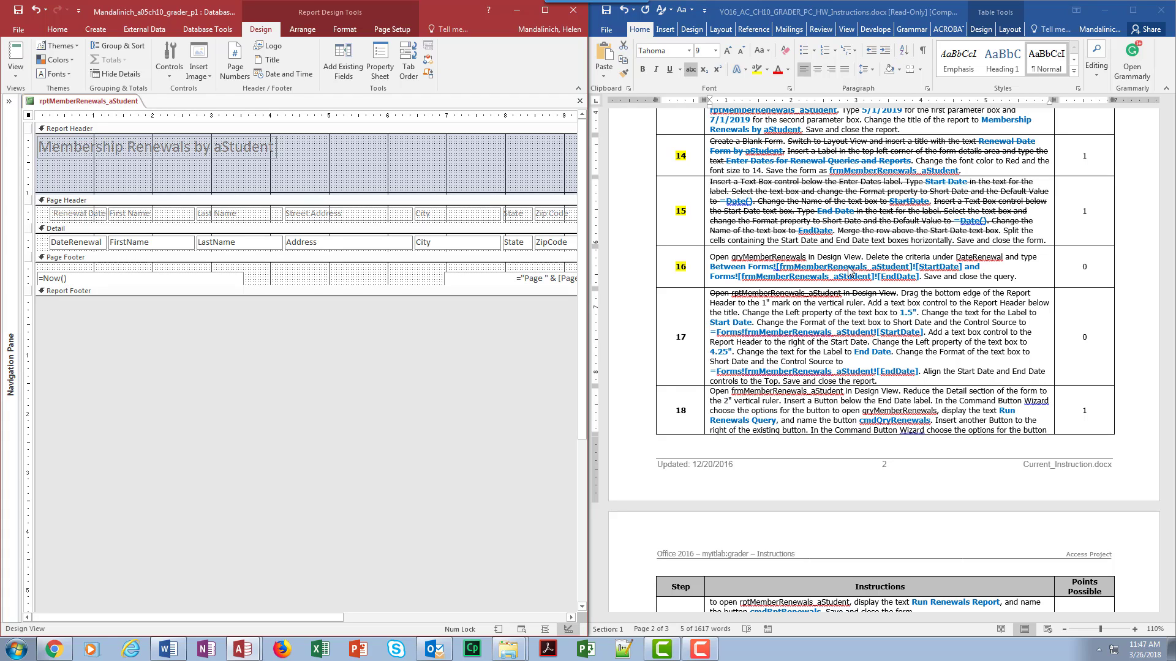
click(120, 131)
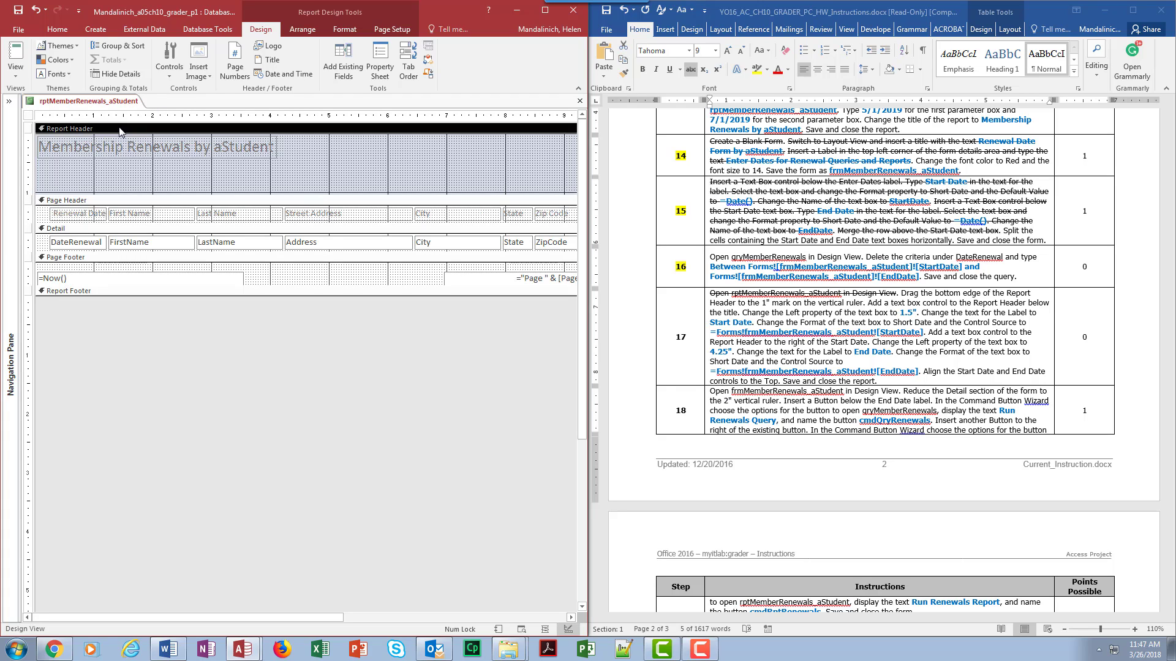
click(387, 64)
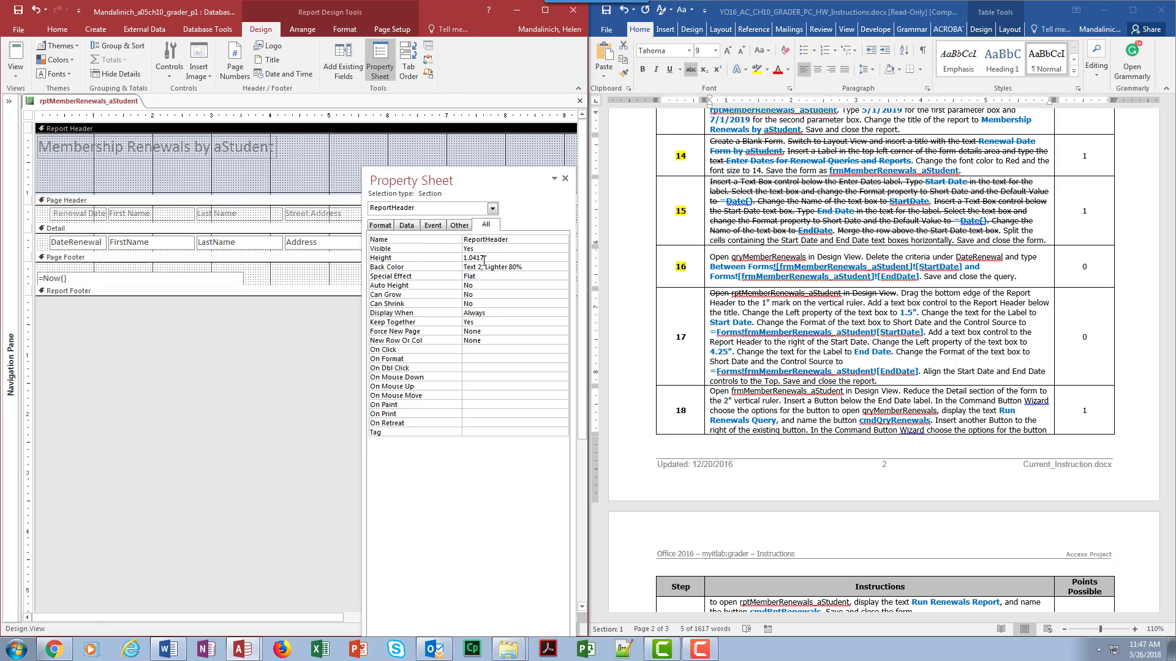
drag(490, 258, 421, 243)
text(1)
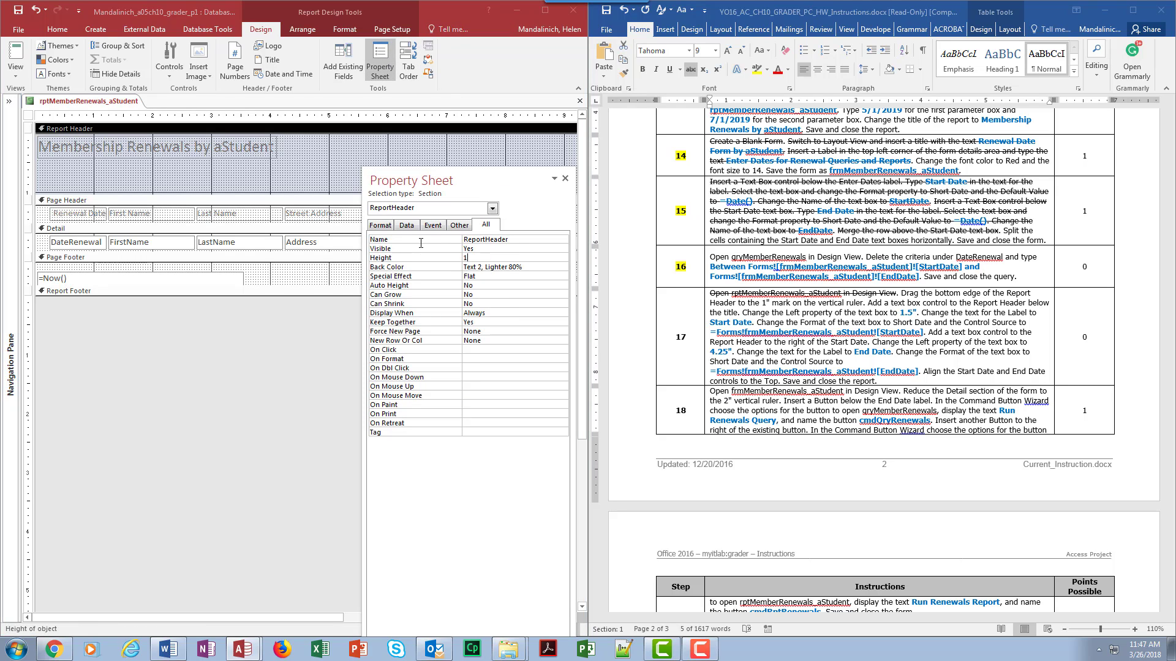
key(Return)
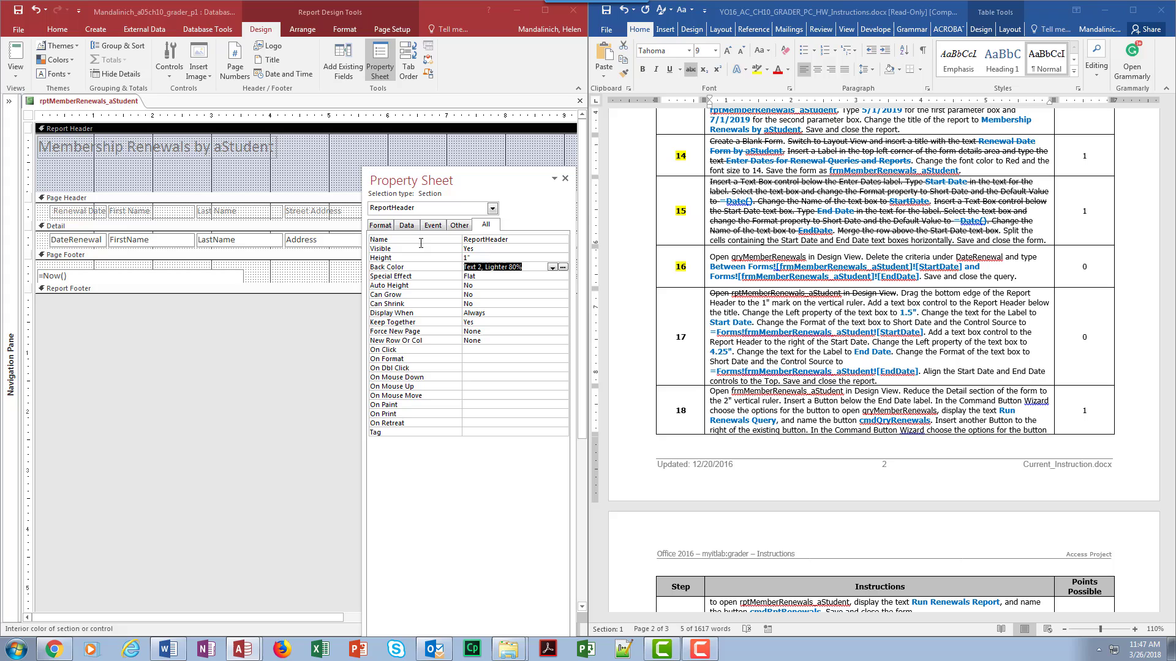
click(565, 178)
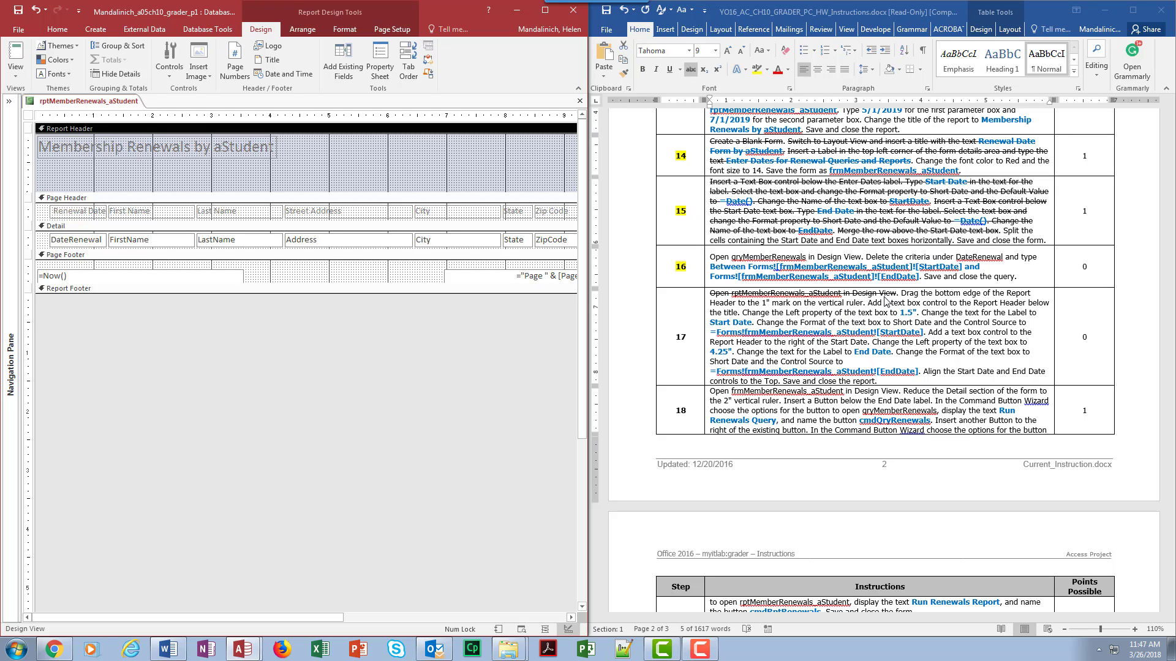
Step: Strike through the instruction sentence about dragging the Report Header's bottom edge to the 1" mark
ctrl+click(905, 300)
ctrl+click(904, 294)
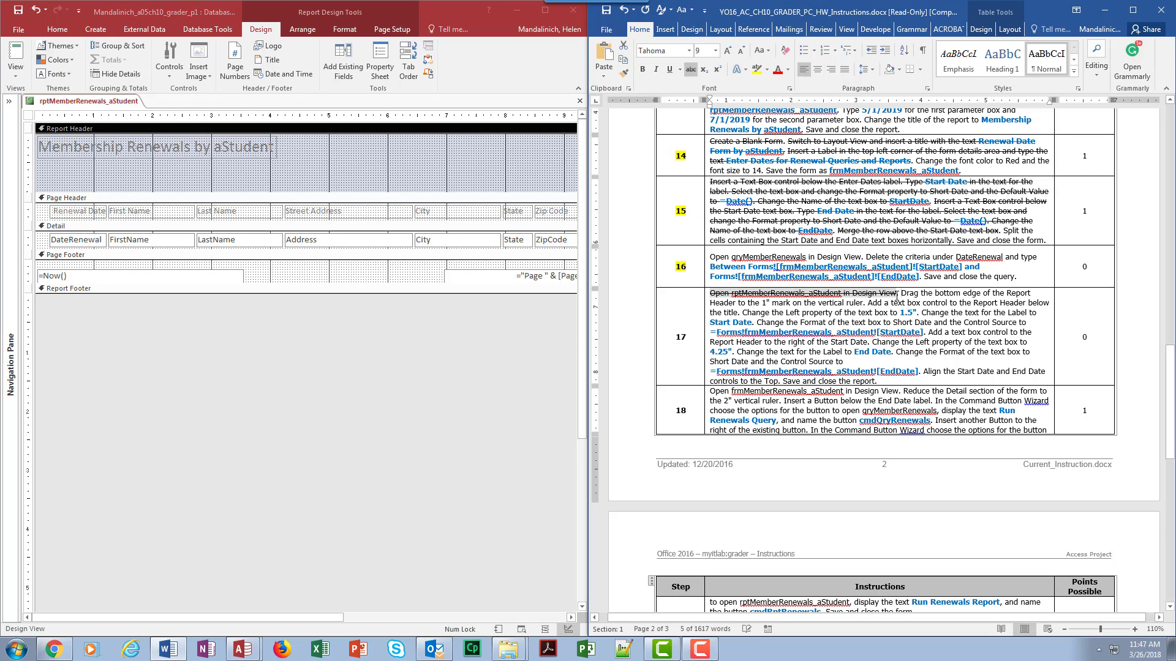
click(690, 69)
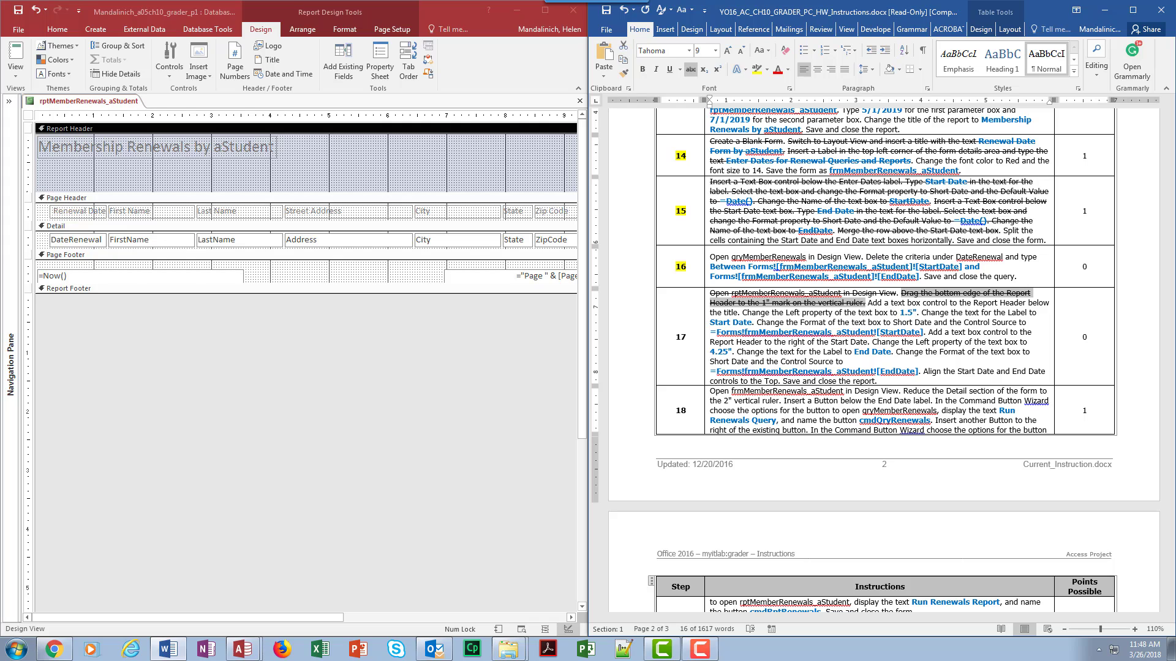
Step: Add a text box control to the Report Header below the title
click(169, 60)
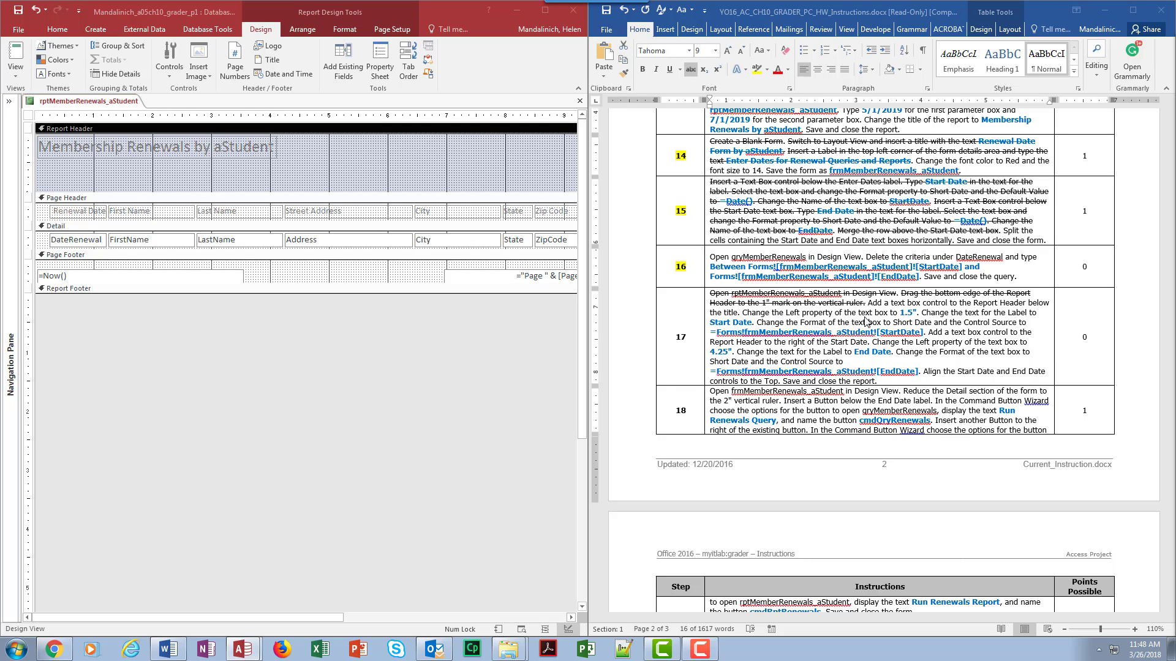
click(112, 153)
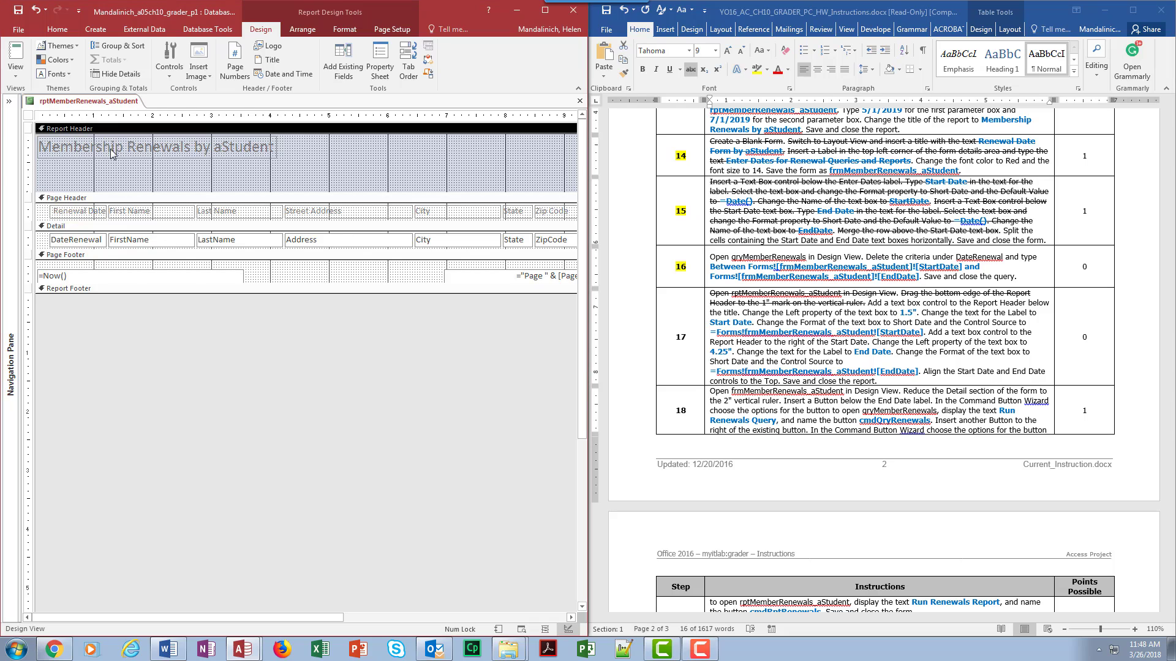
click(180, 57)
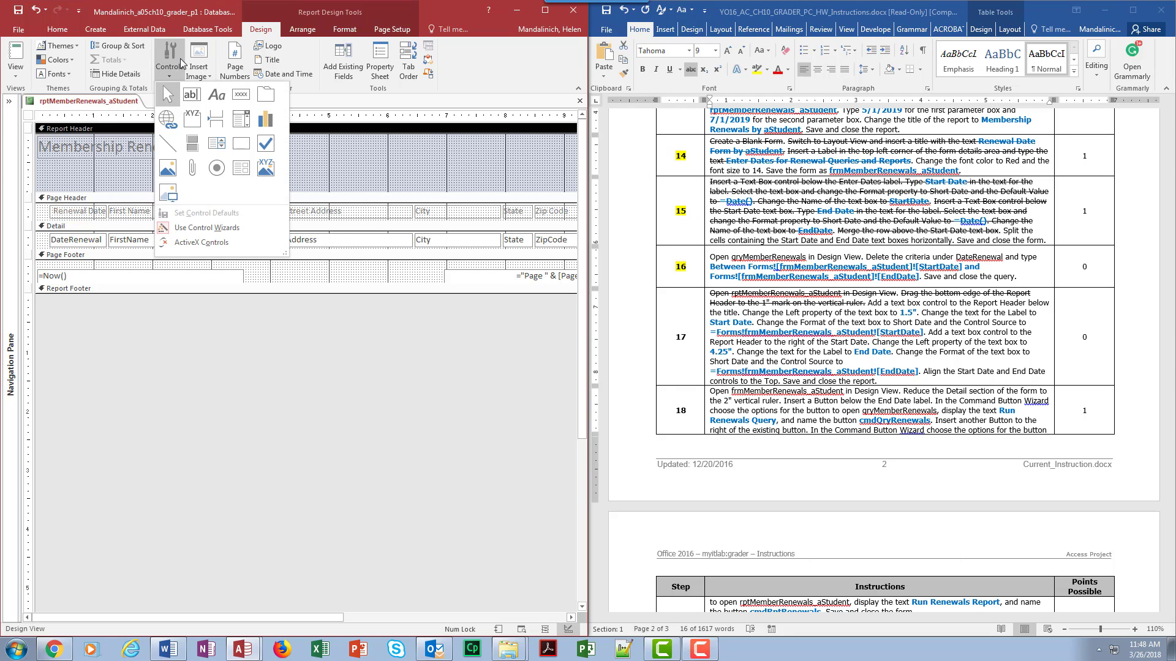
click(196, 95)
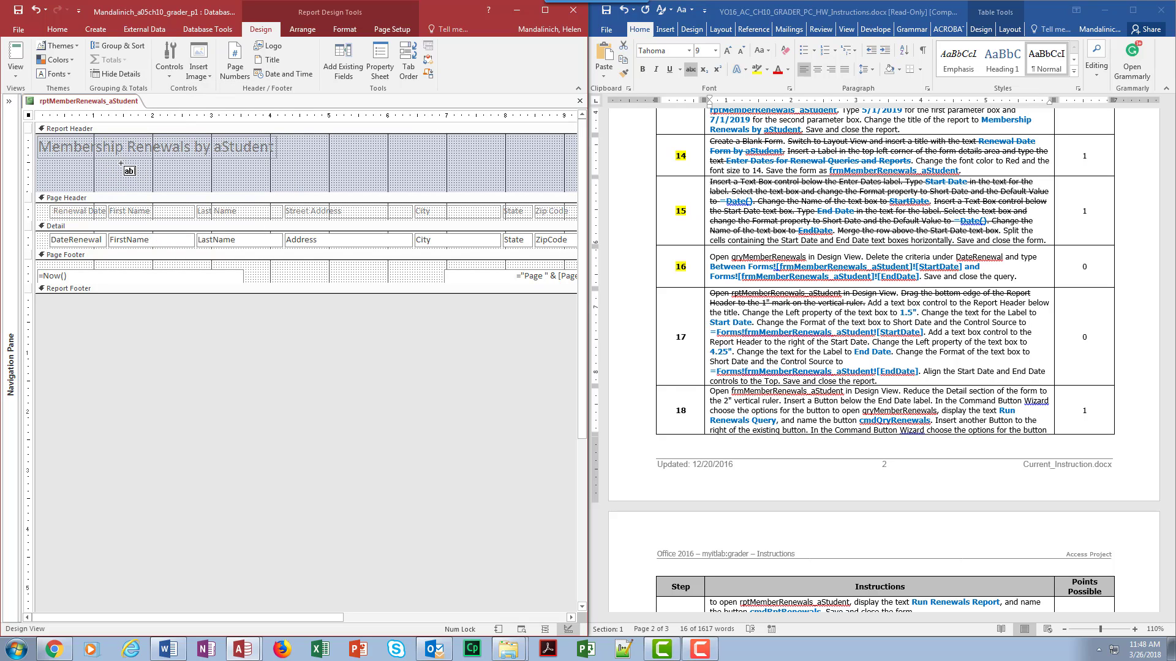
click(124, 164)
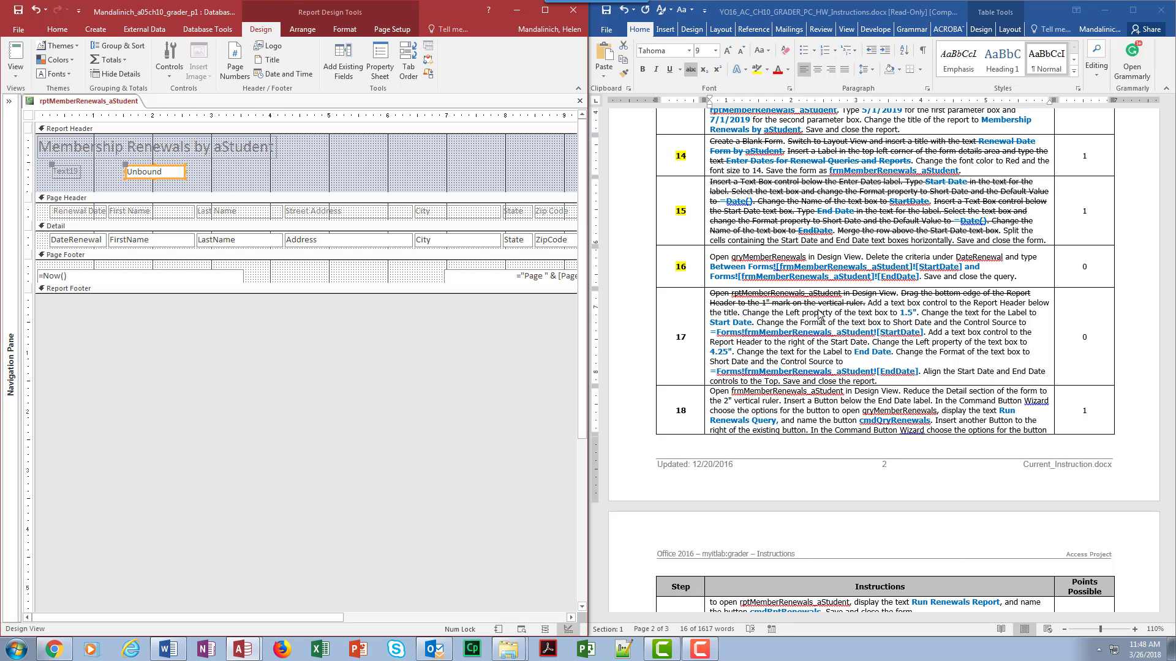
Step: Set the new text box's Left property to 1.5"
click(380, 61)
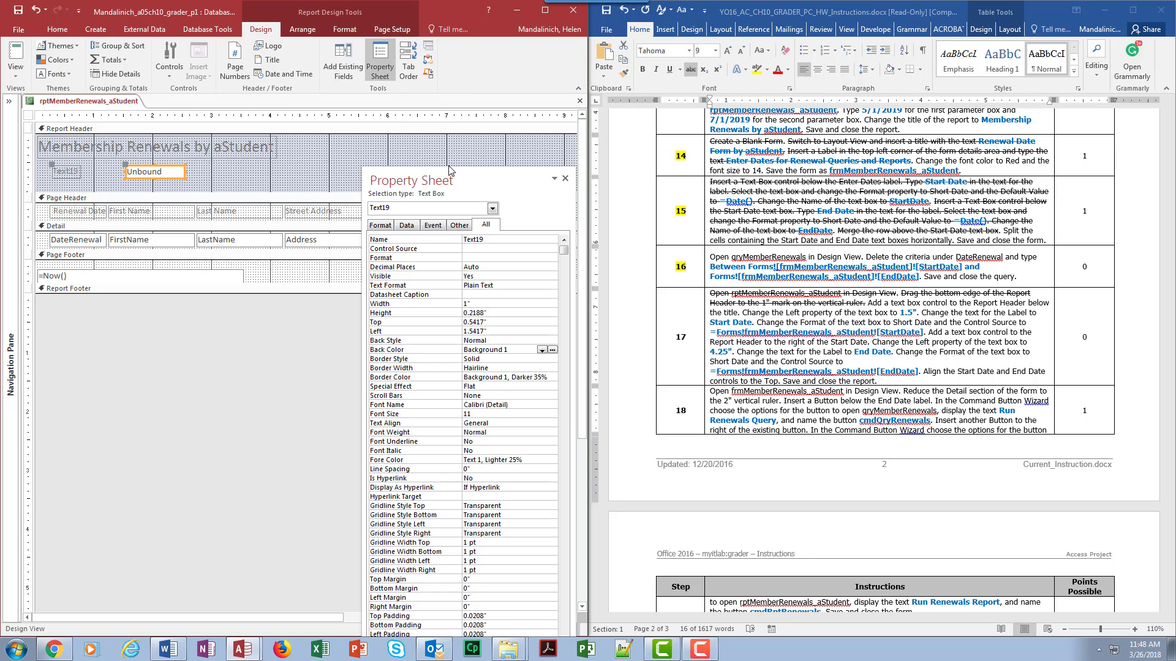
drag(484, 161, 497, 47)
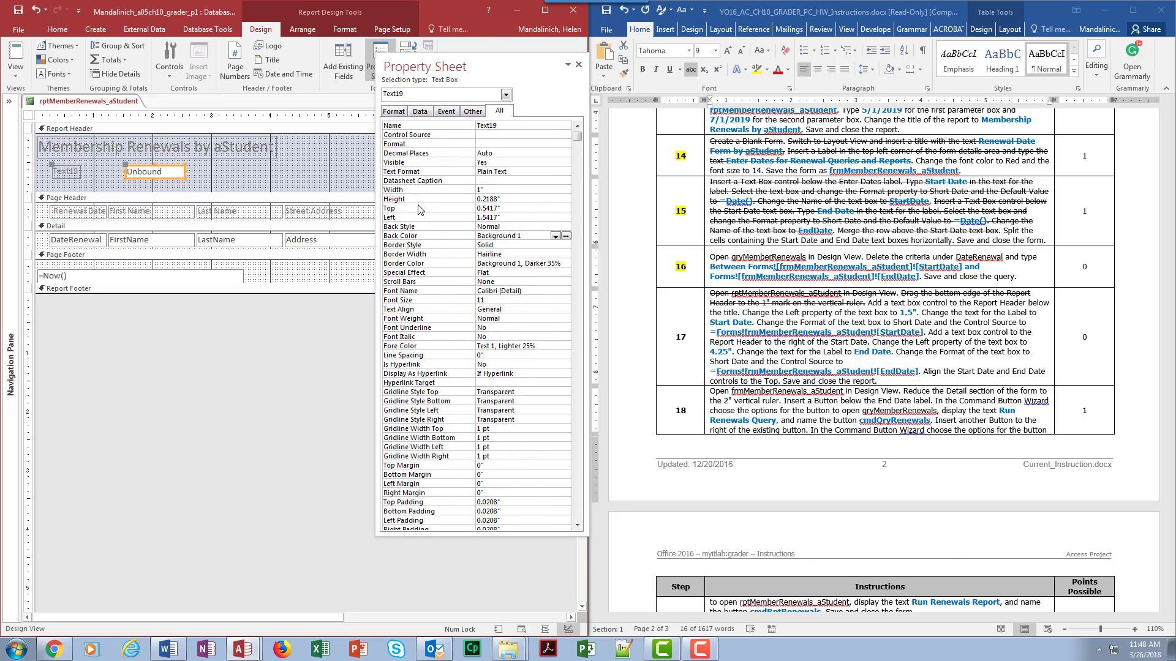
drag(502, 218, 463, 216)
text(1.)
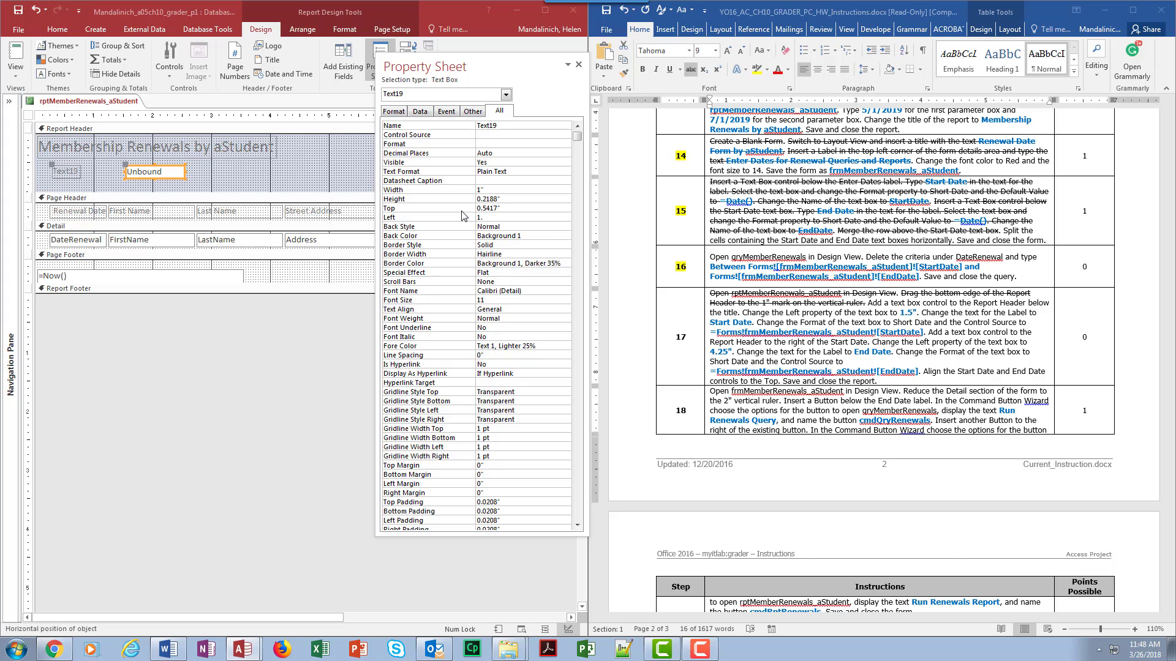
text(5)
click(488, 253)
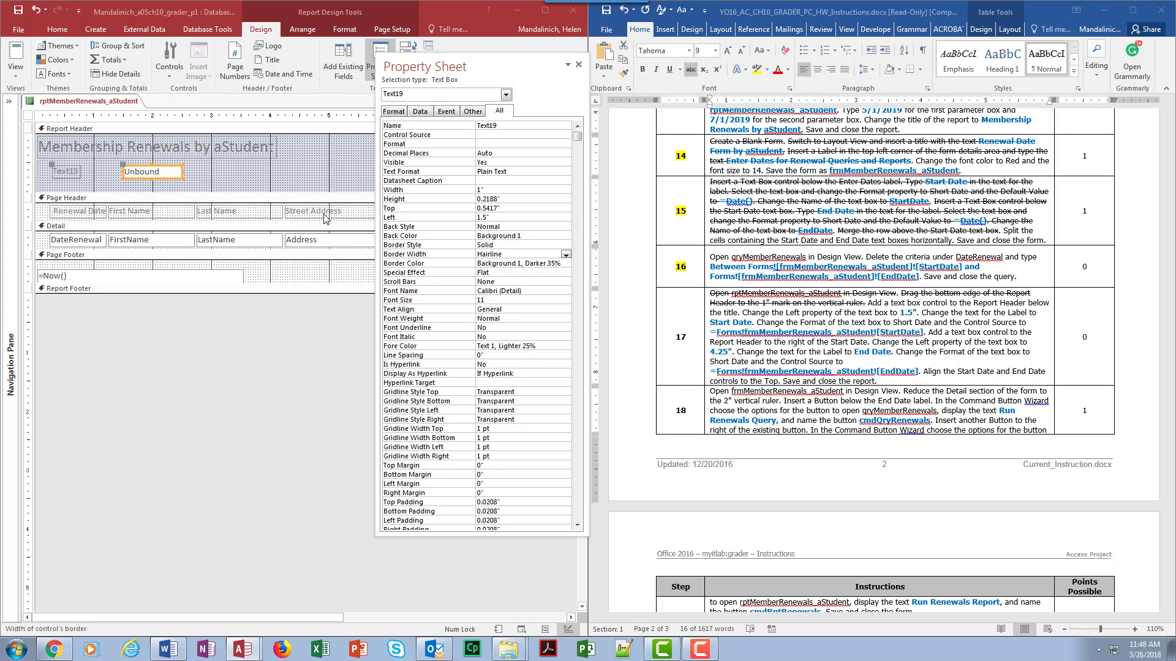
Step: Change the text box label's caption to Start Date and widen the label to fit
click(70, 172)
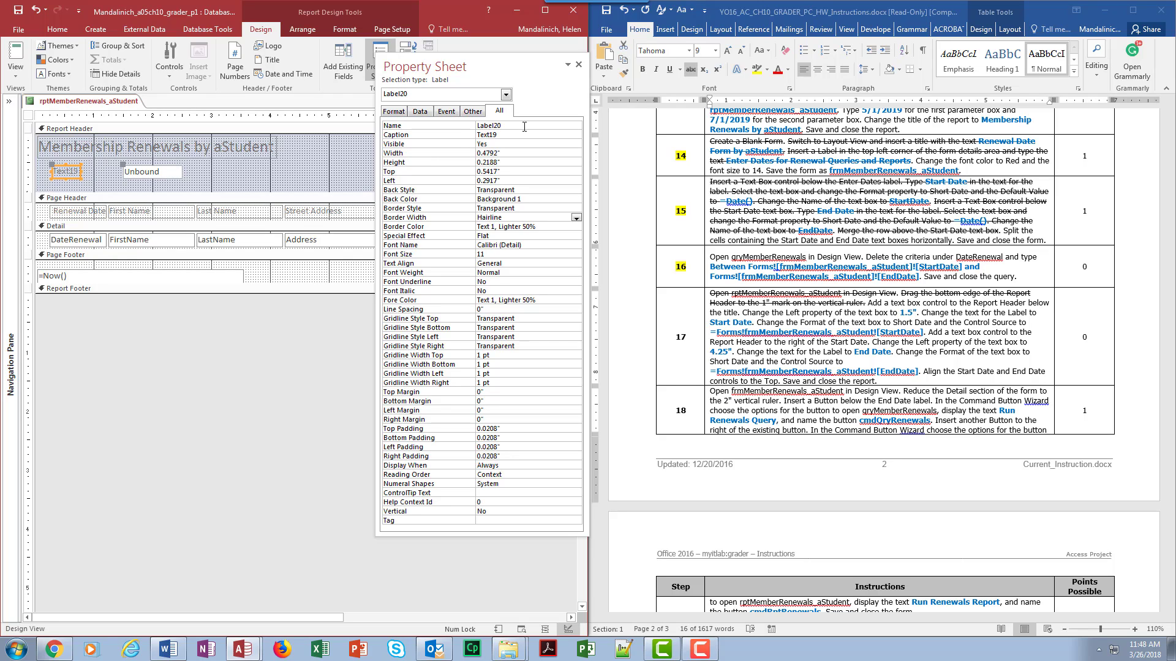
click(423, 134)
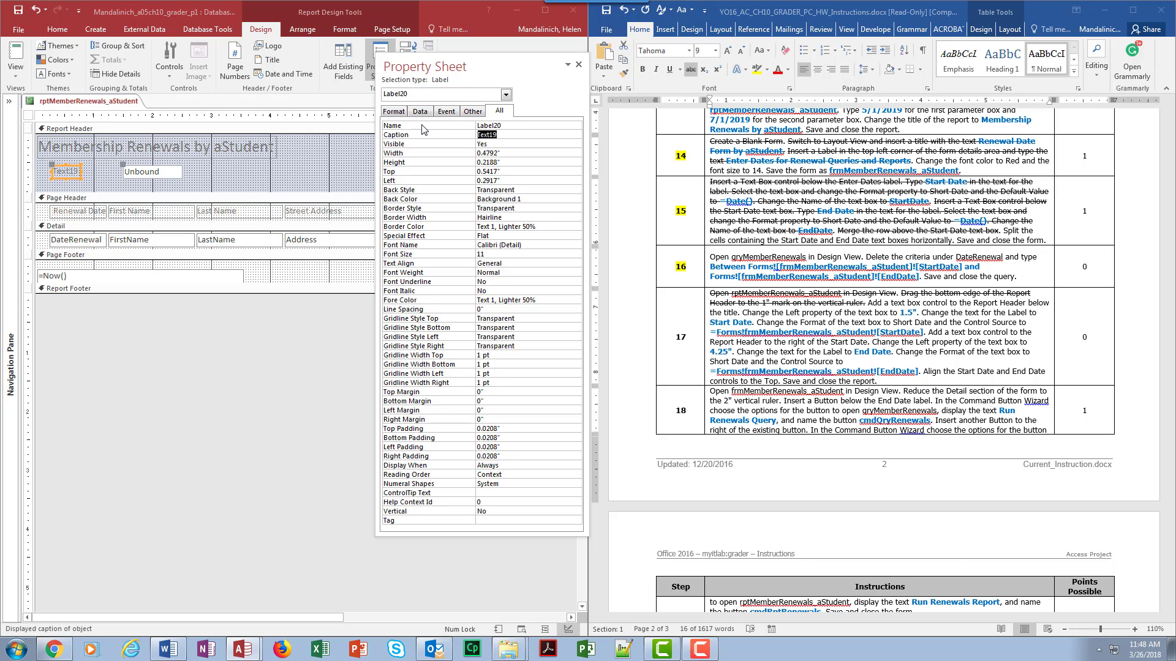
text(Start Date)
click(464, 182)
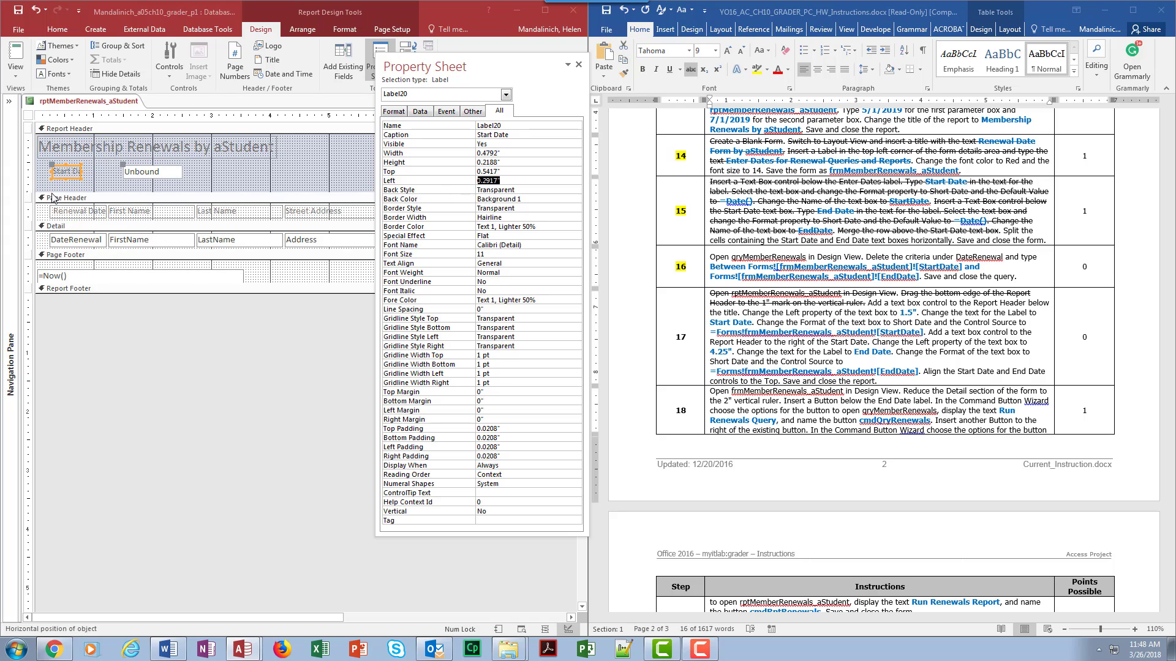
click(82, 172)
drag(82, 172, 101, 172)
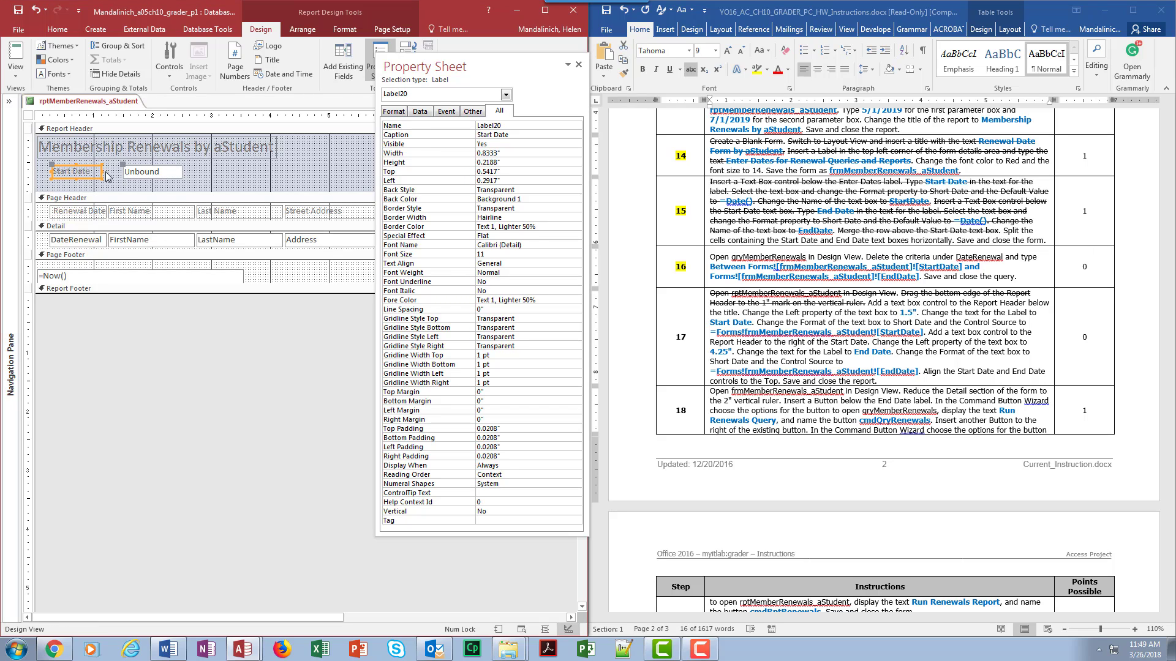
Step: Strike through the completed instruction sentences about adding the text box and Start Date label
drag(901, 294, 753, 322)
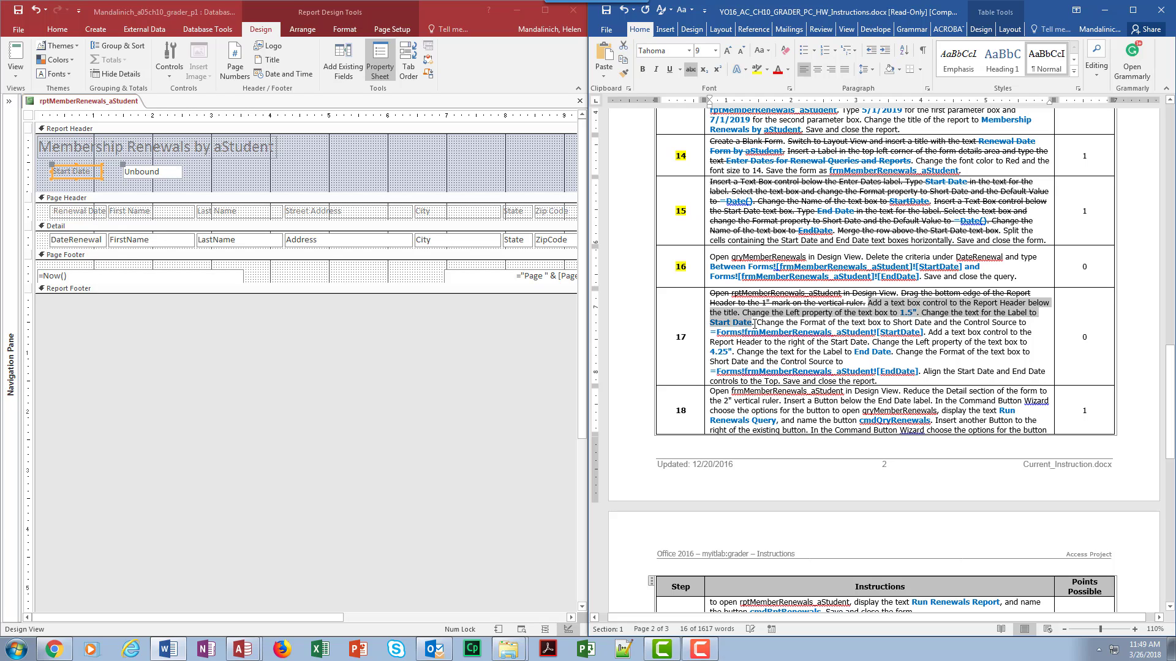
click(690, 69)
Step: Set the Start Date text box's Format to Short Date
click(148, 168)
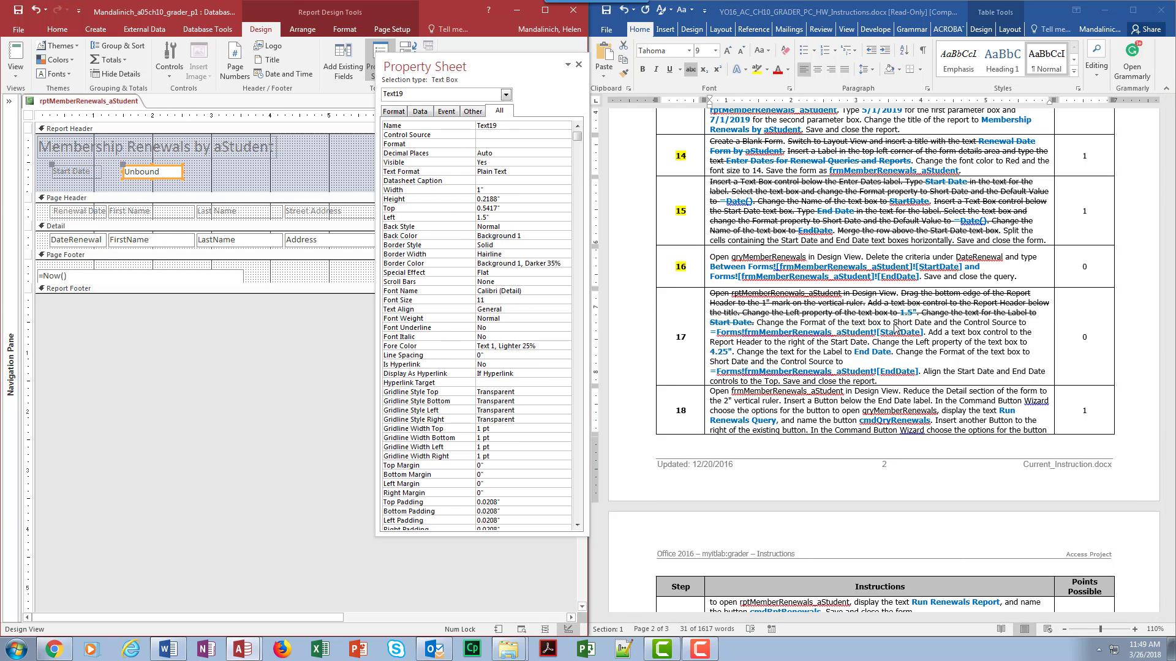
click(483, 143)
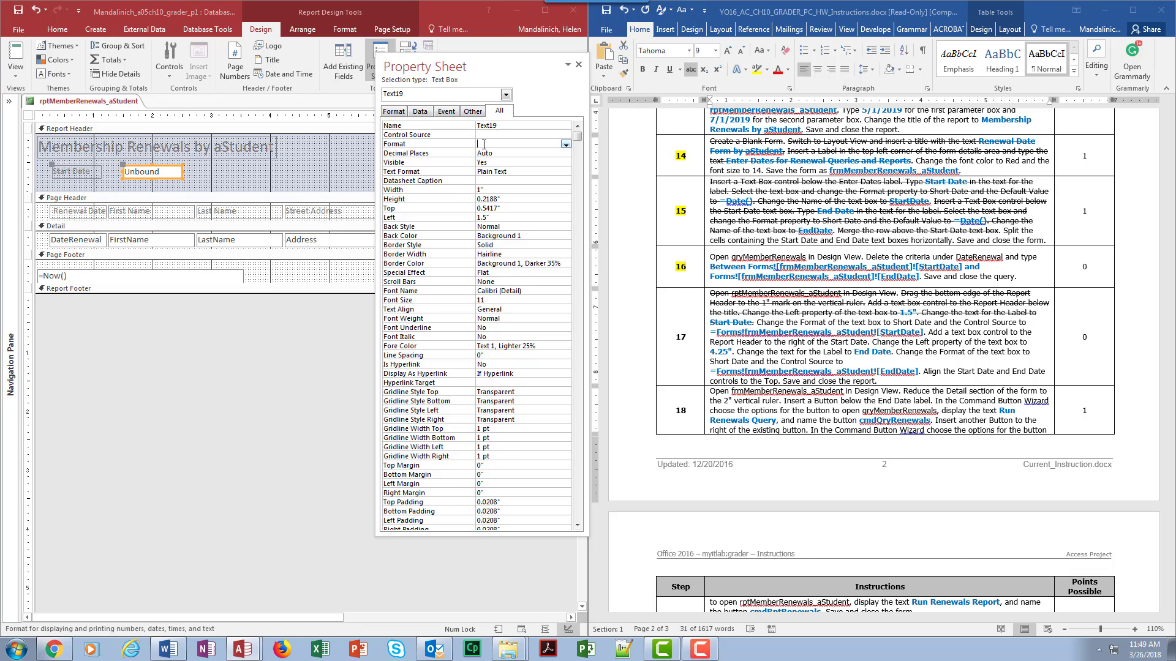
click(565, 145)
click(518, 181)
Step: Set the Start Date text box's Control Source to =Forms!frmMemberRenewals_aStudent![StartDate] using the Zoom box
click(497, 135)
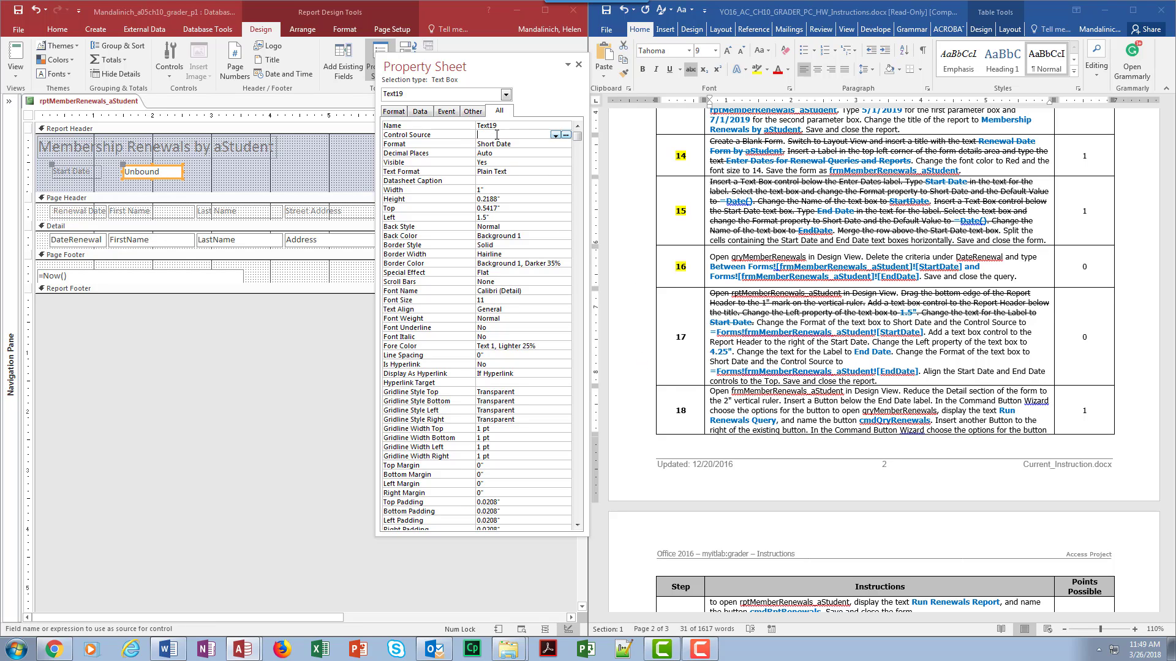
right_click(496, 135)
click(527, 157)
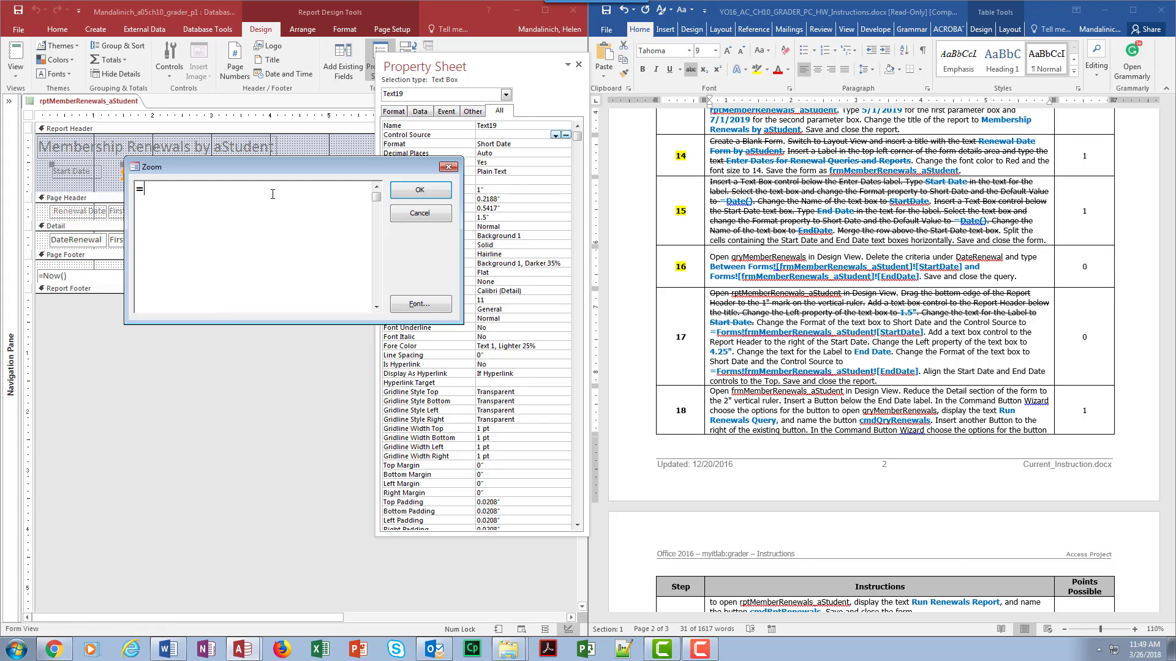
text(=Forms!frmMemberReneew)
key(BackSpace)
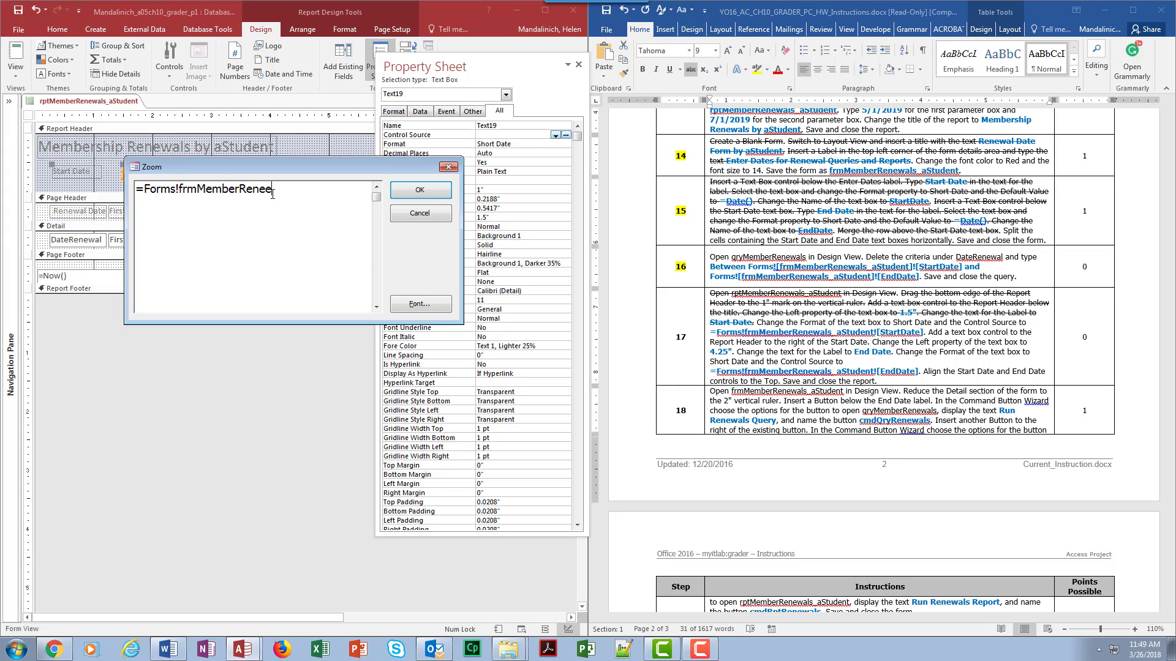
key(BackSpace)
text(wals)
text(Studnt)
key(BackSpace)
key(BackSpace)
text(en)
text(t![StartDate)
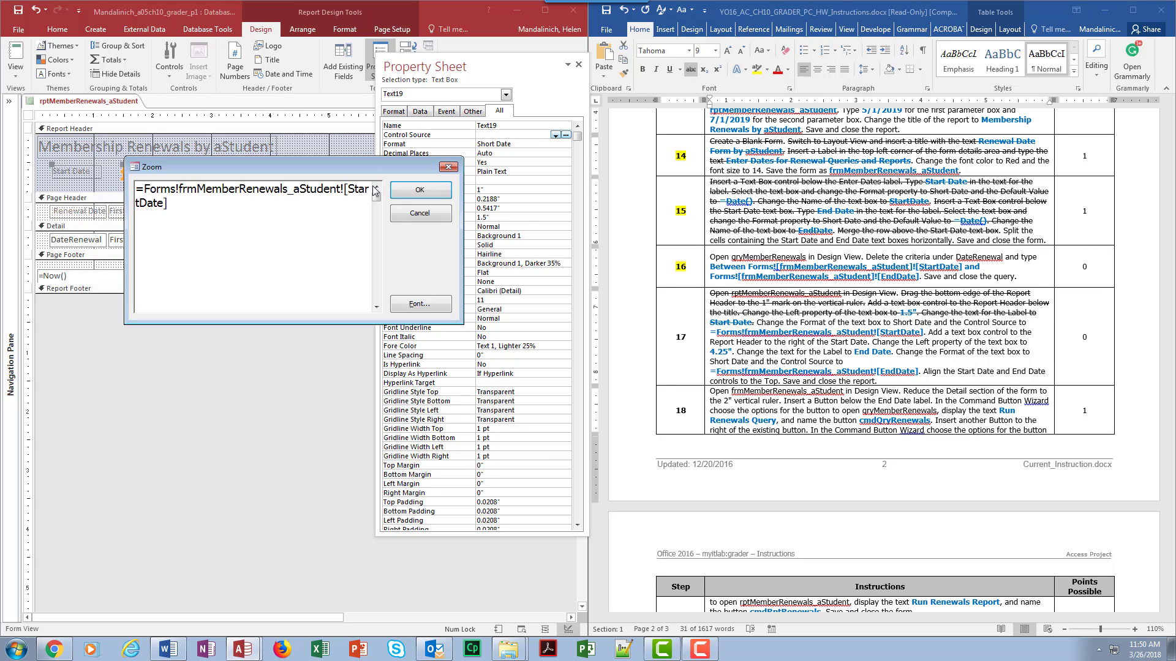
click(445, 194)
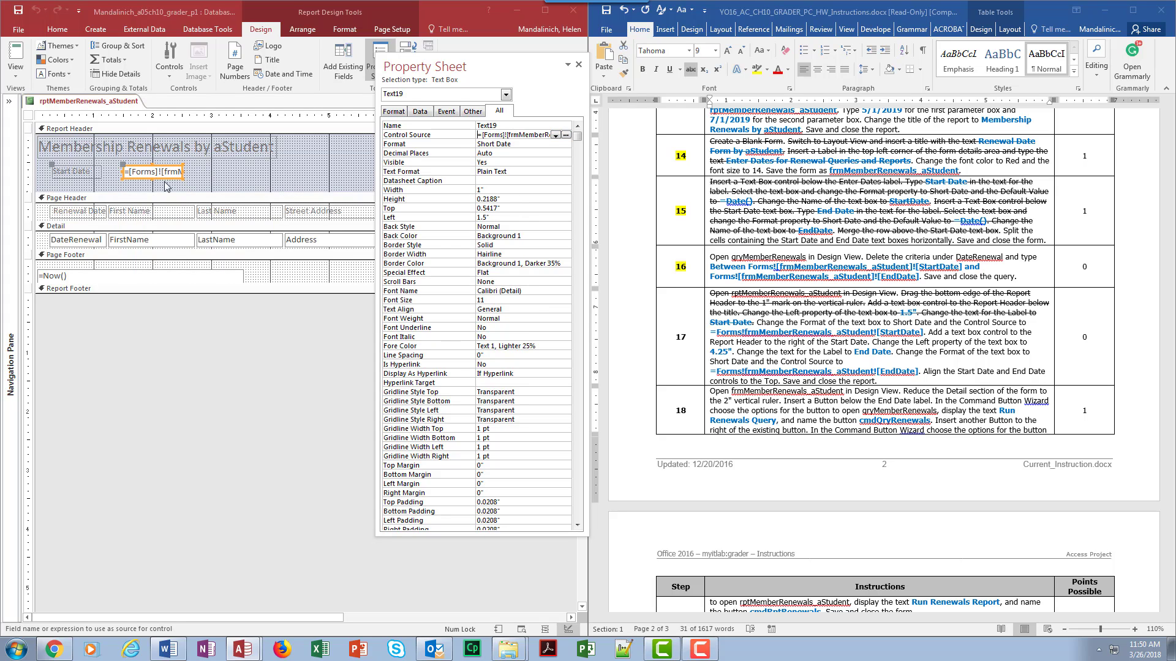
Step: Strike through the completed instruction about the Short Date format and Start Date Control Source
click(925, 333)
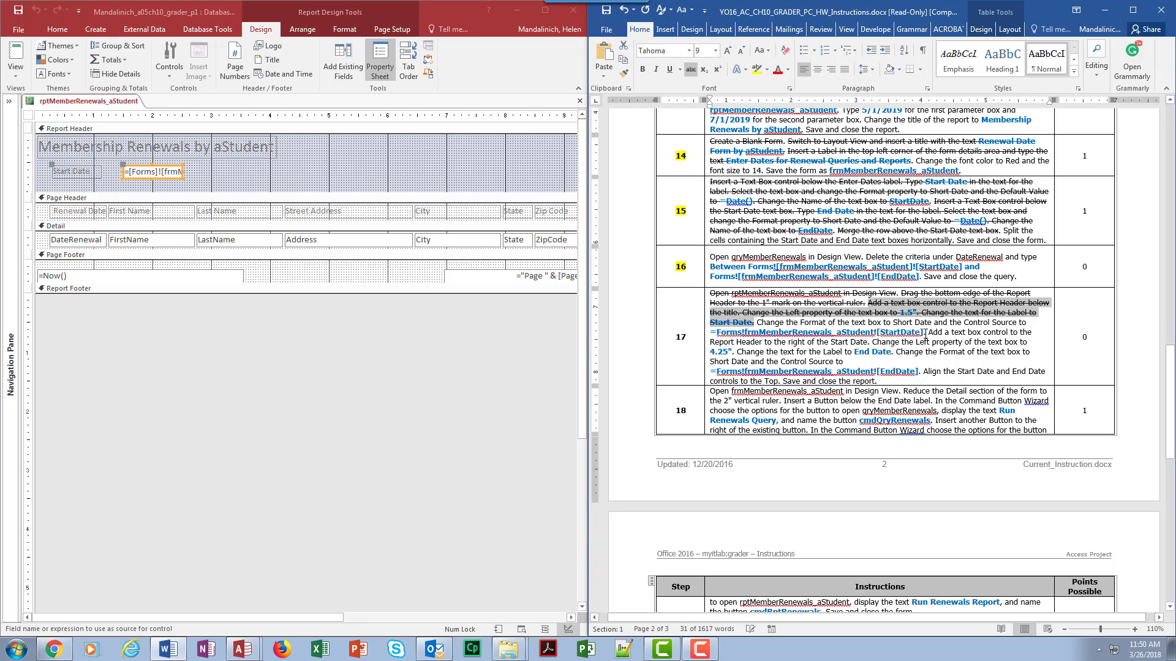
drag(926, 333, 756, 322)
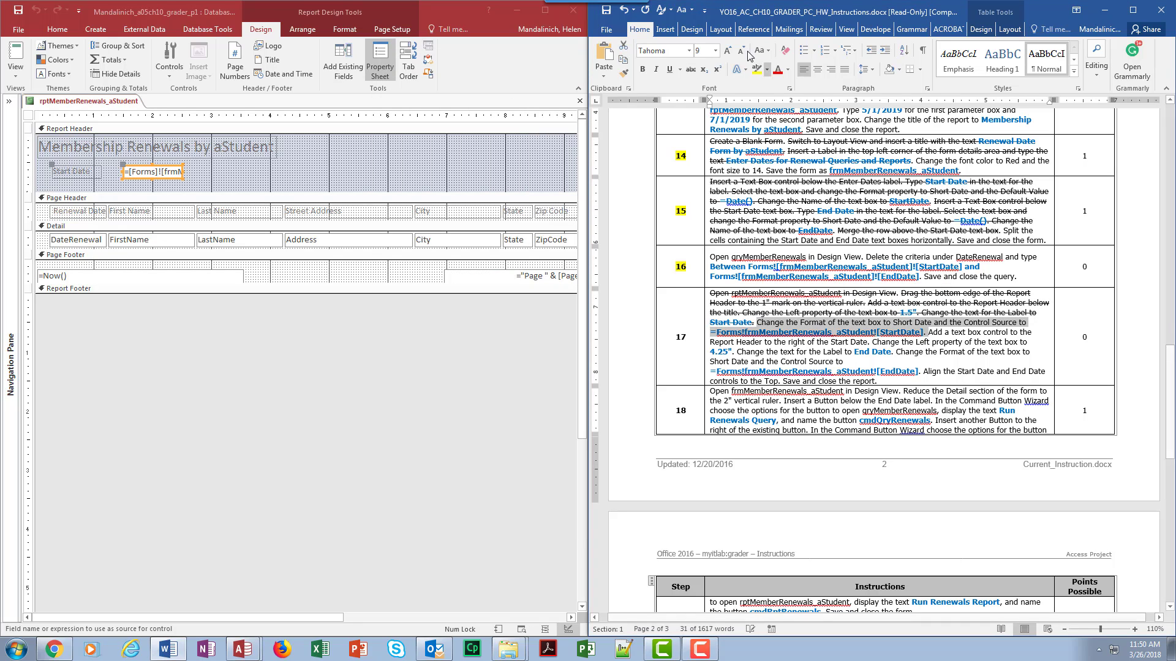
click(691, 70)
Step: Add a new text box to the Report Header to the right of the Start Date text box
click(280, 175)
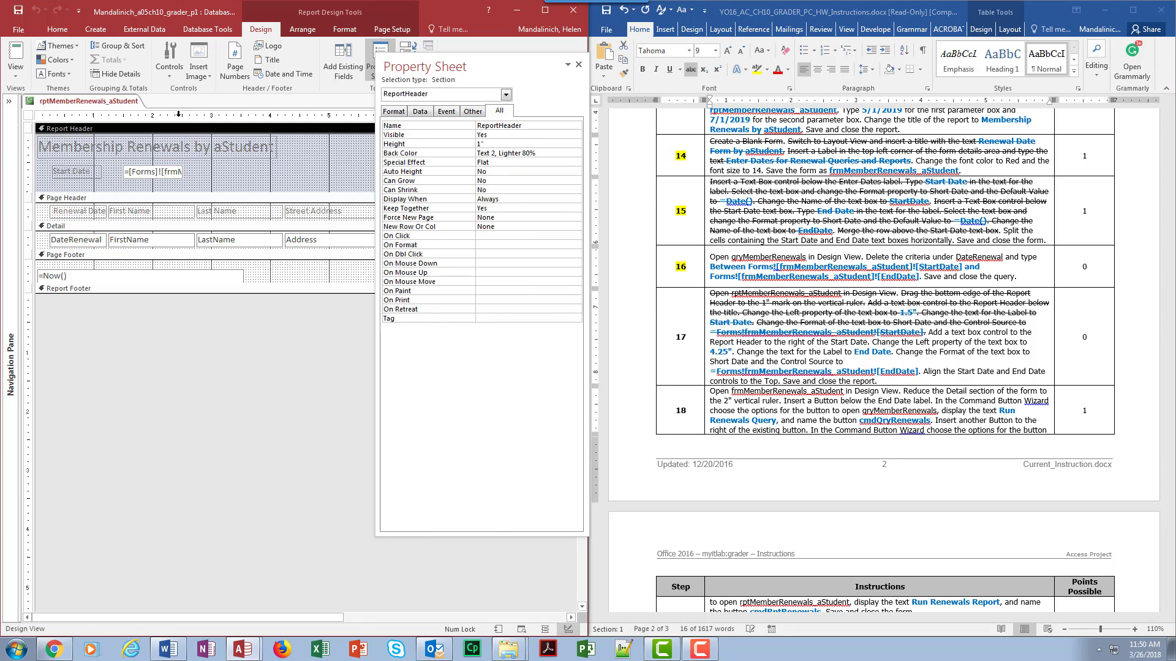
click(178, 67)
click(193, 96)
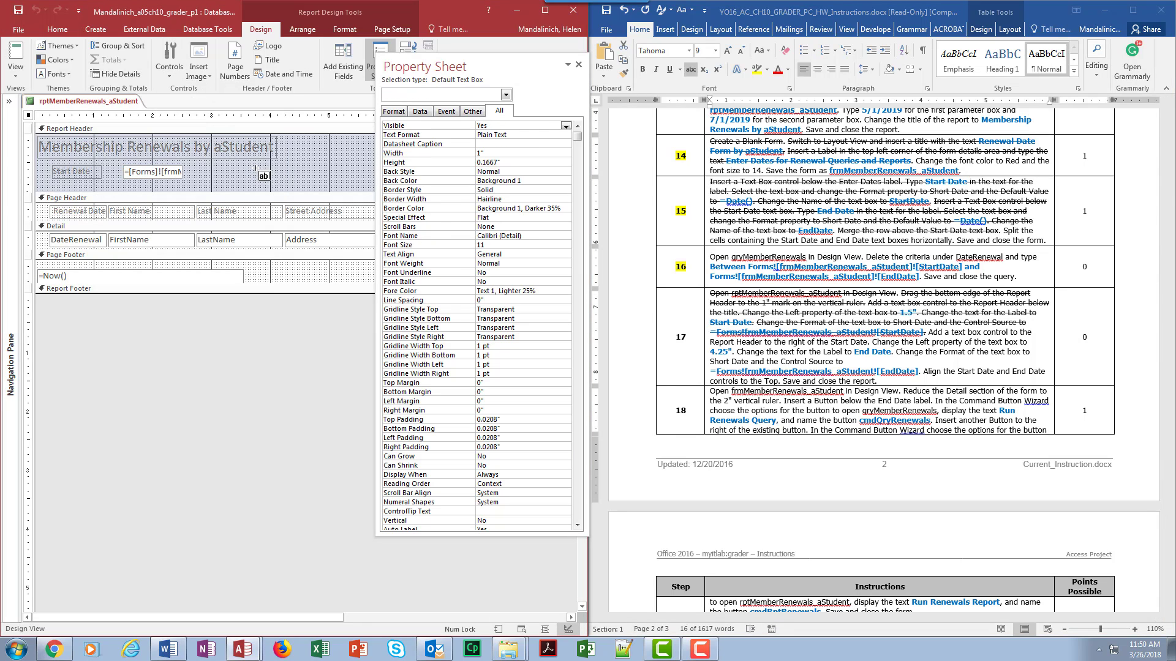
click(300, 170)
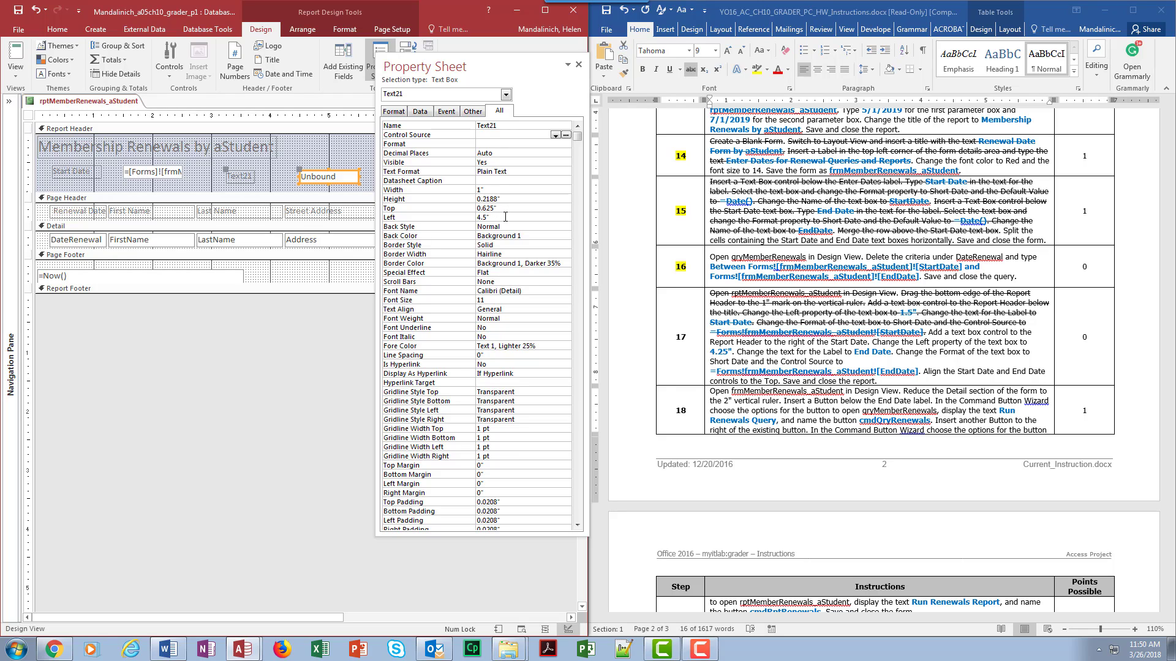
Step: Set the new text box's Left property to 4.25"
click(505, 216)
double_click(506, 216)
text(1)
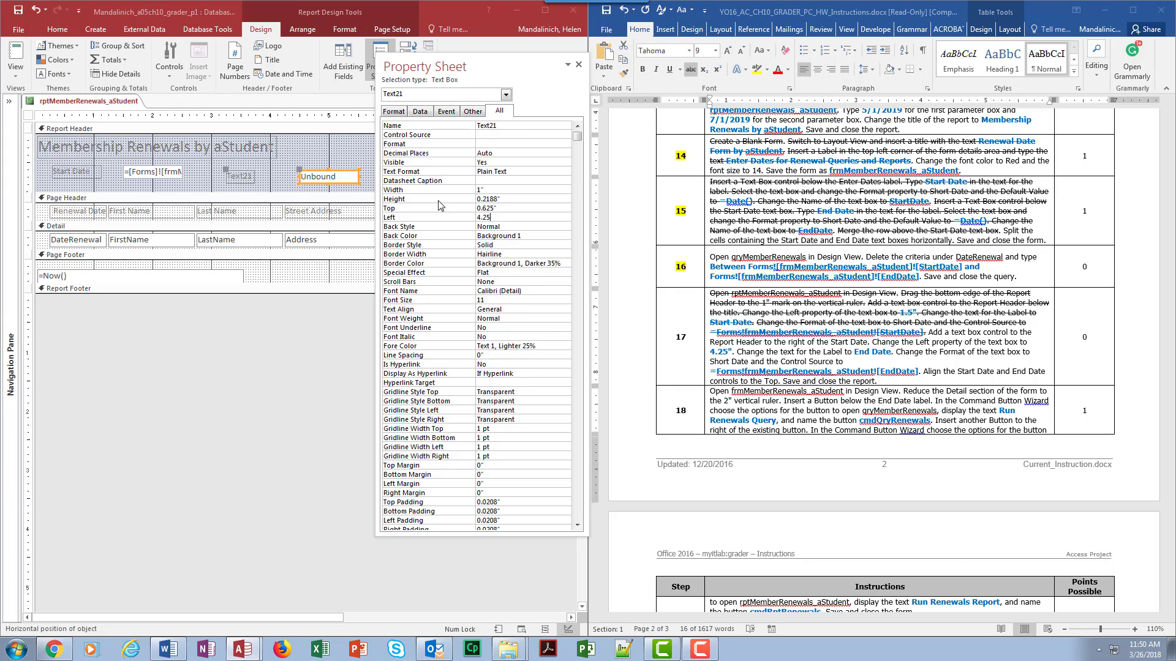
click(521, 263)
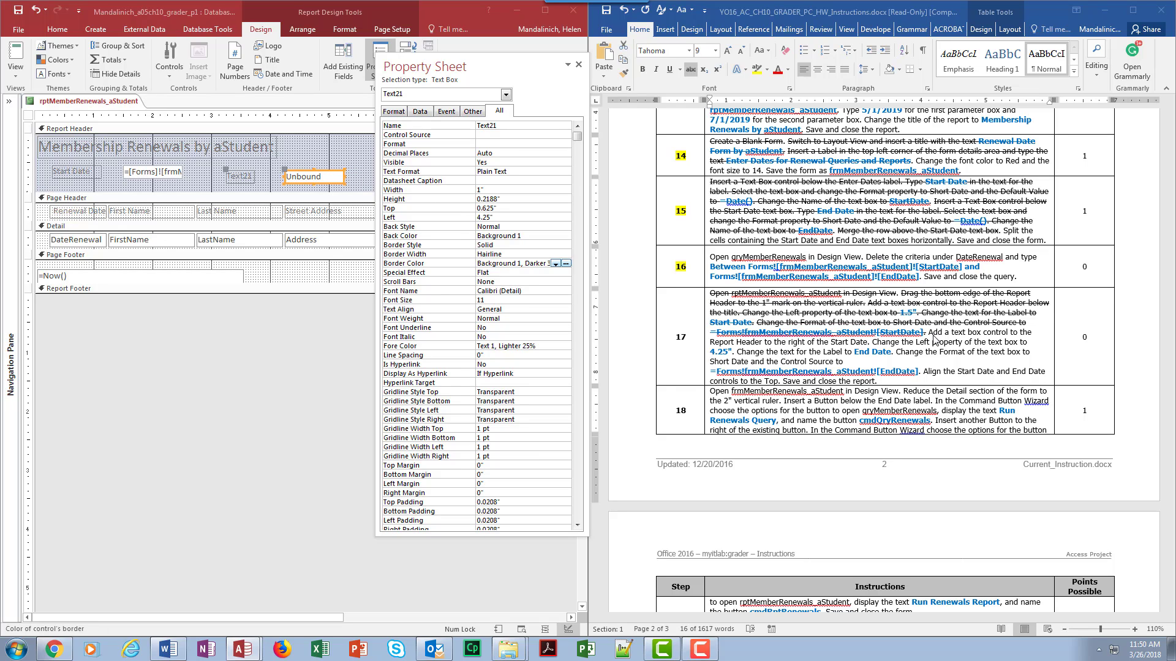
Step: Change the new text box label's caption to End Date
click(246, 176)
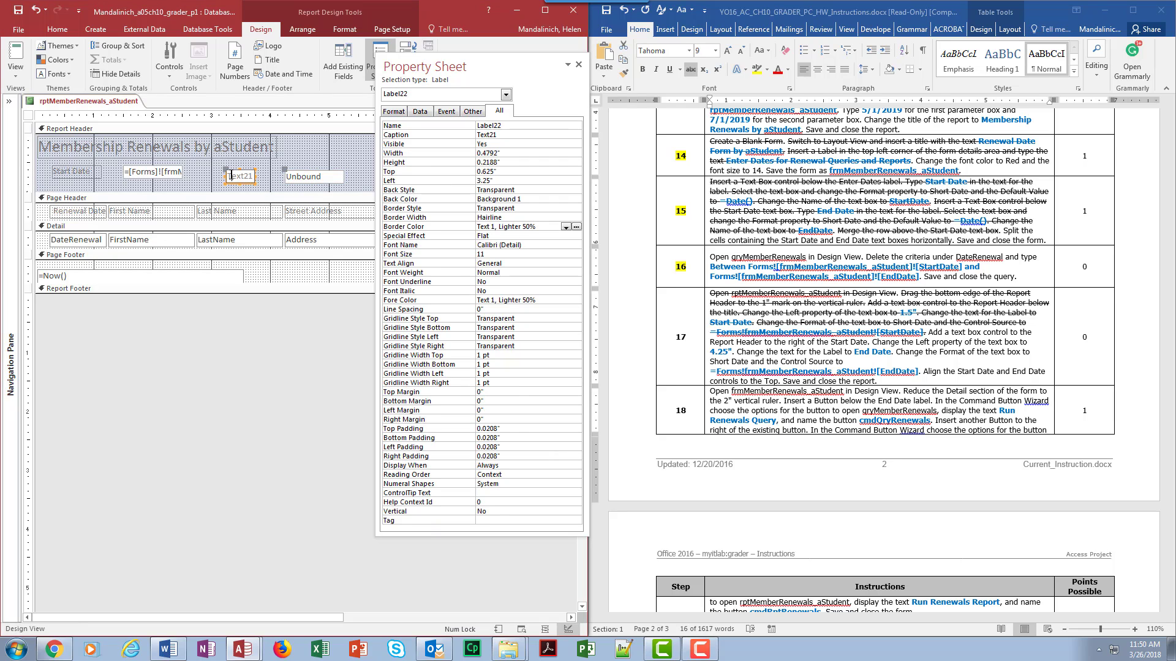
drag(232, 177, 262, 171)
text(End Date)
key(alt+Tab)
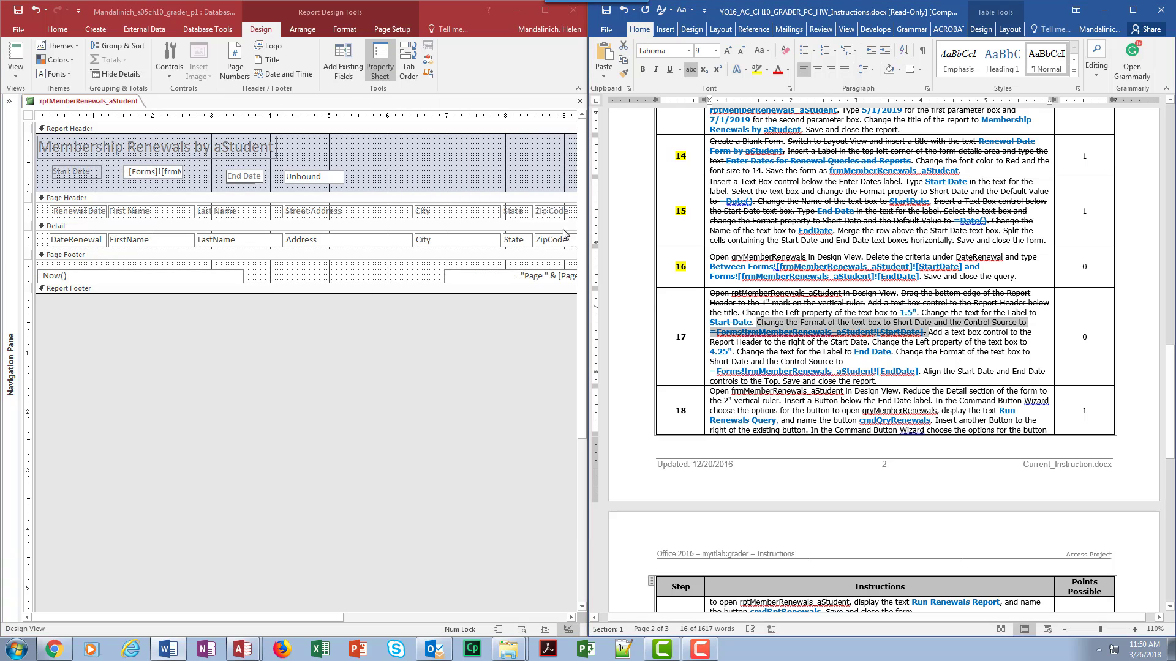
Step: Set the End Date text box's Format property to Short Time
click(335, 178)
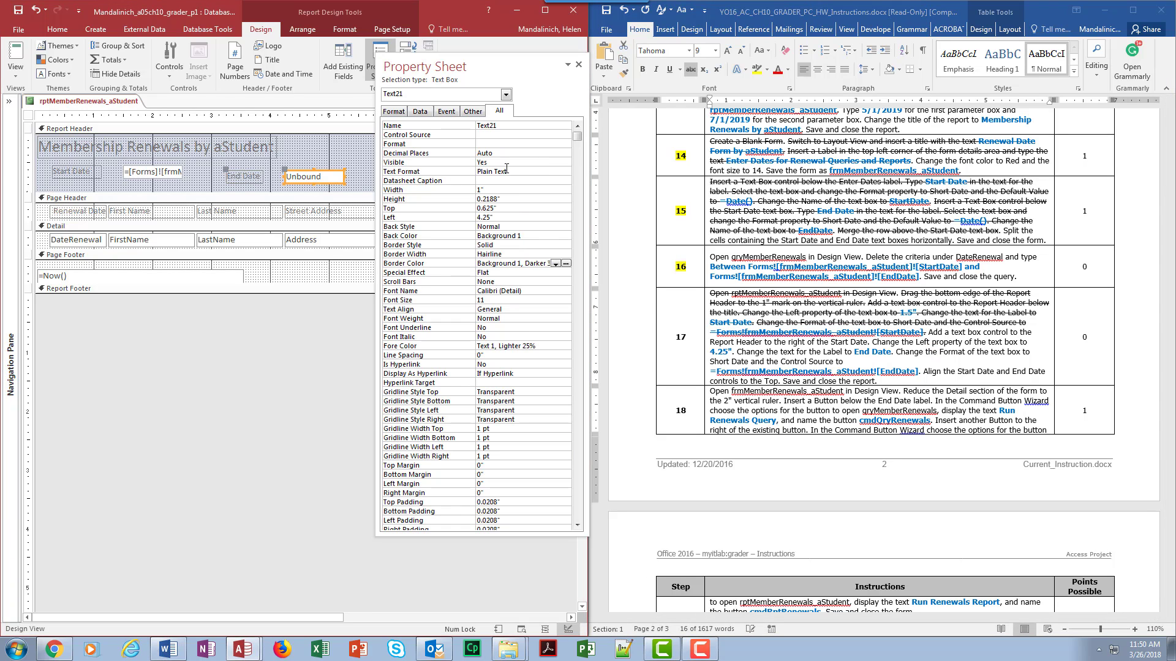
click(524, 142)
click(567, 144)
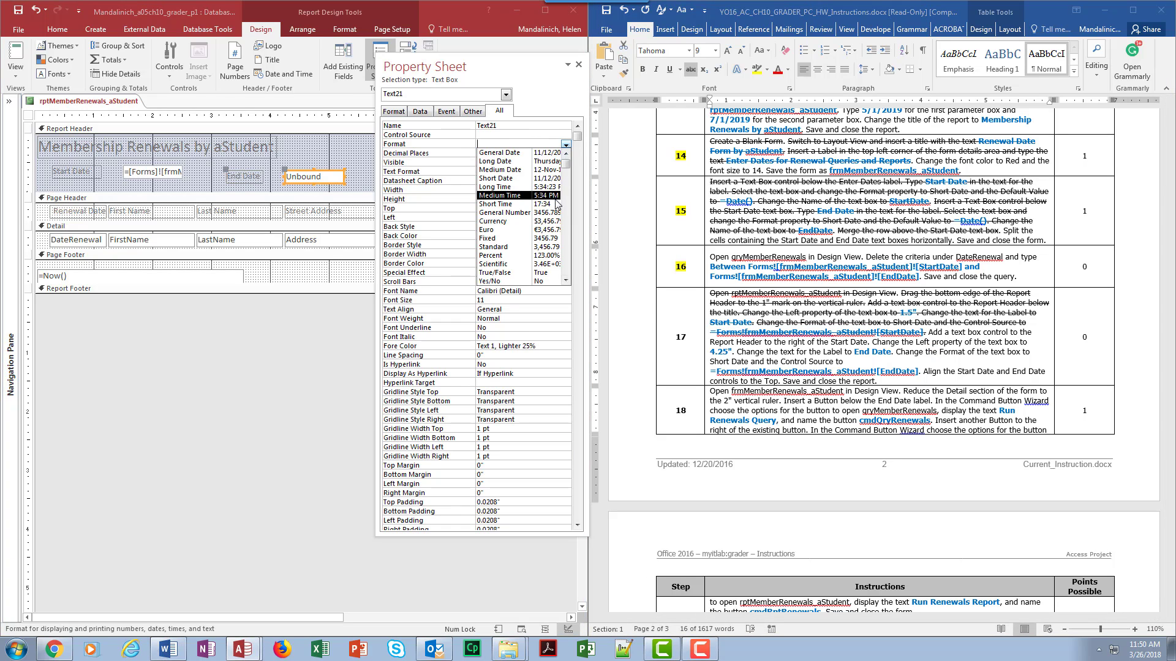
click(554, 202)
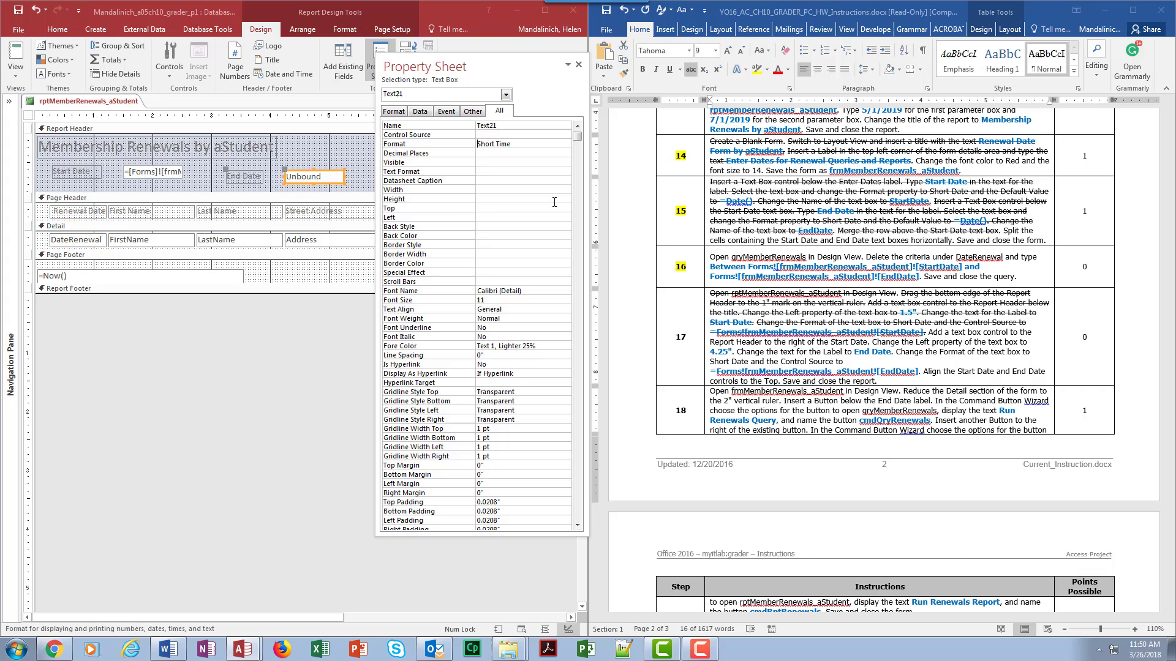
Step: Set the End Date text box's Control Source to =Forms!frmMemberRenewals_aStudent![EndDate] and close the property sheet
click(492, 134)
right_click(492, 135)
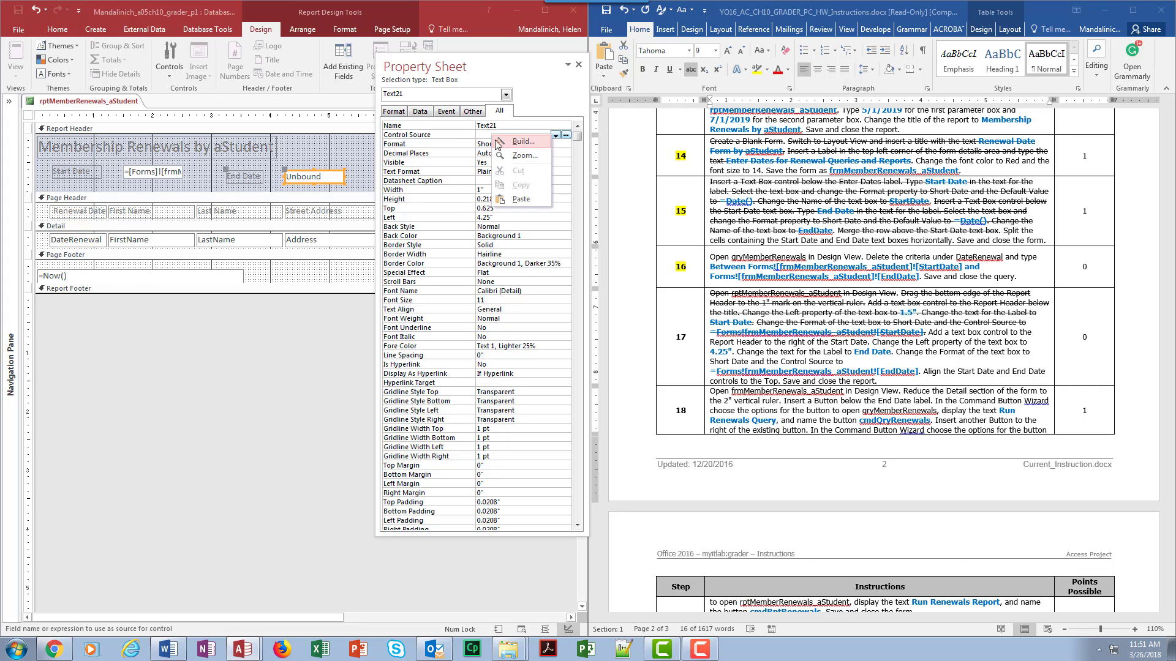
click(506, 157)
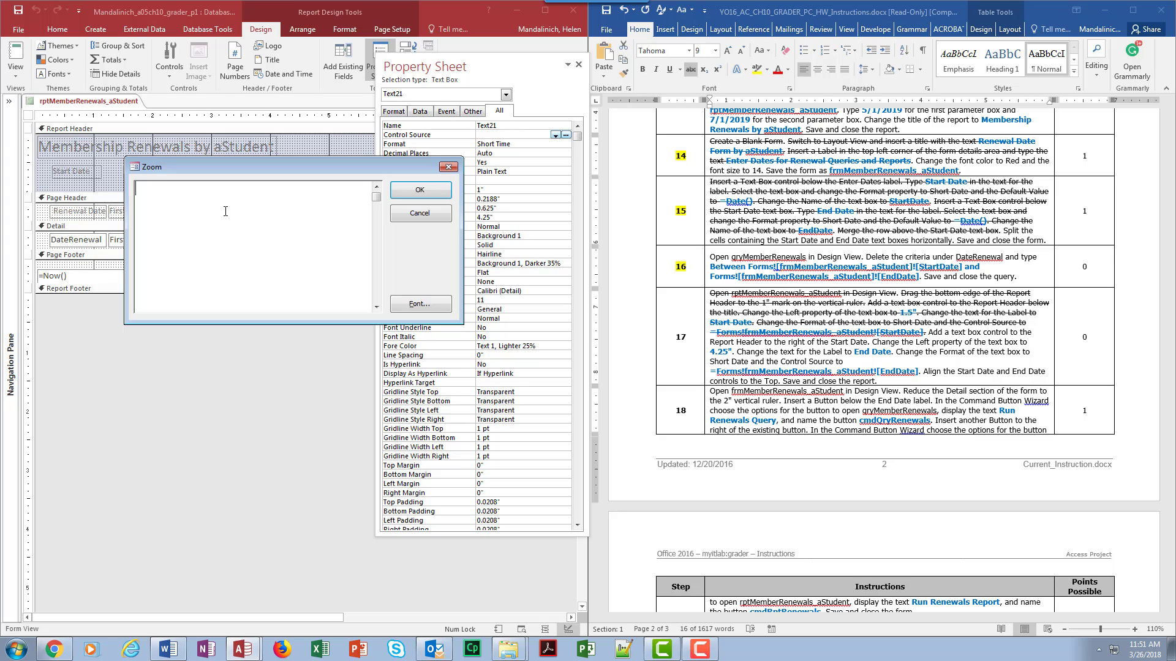
text(=Forms!frmMemberRenew)
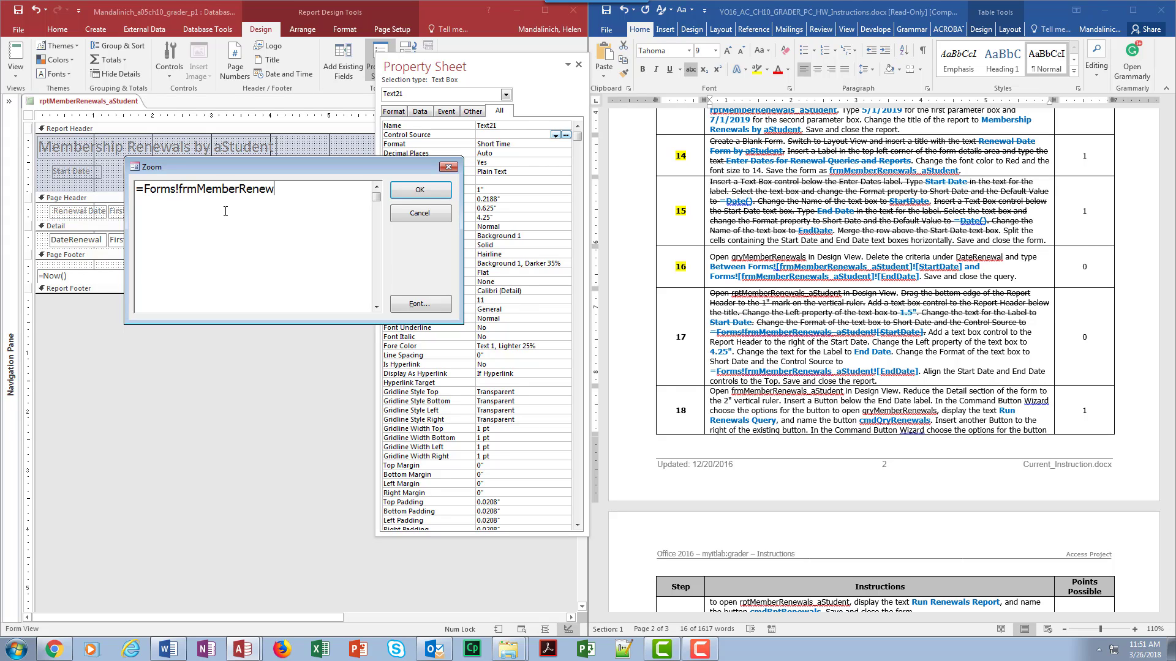
text(als_aStudent![EndDate)
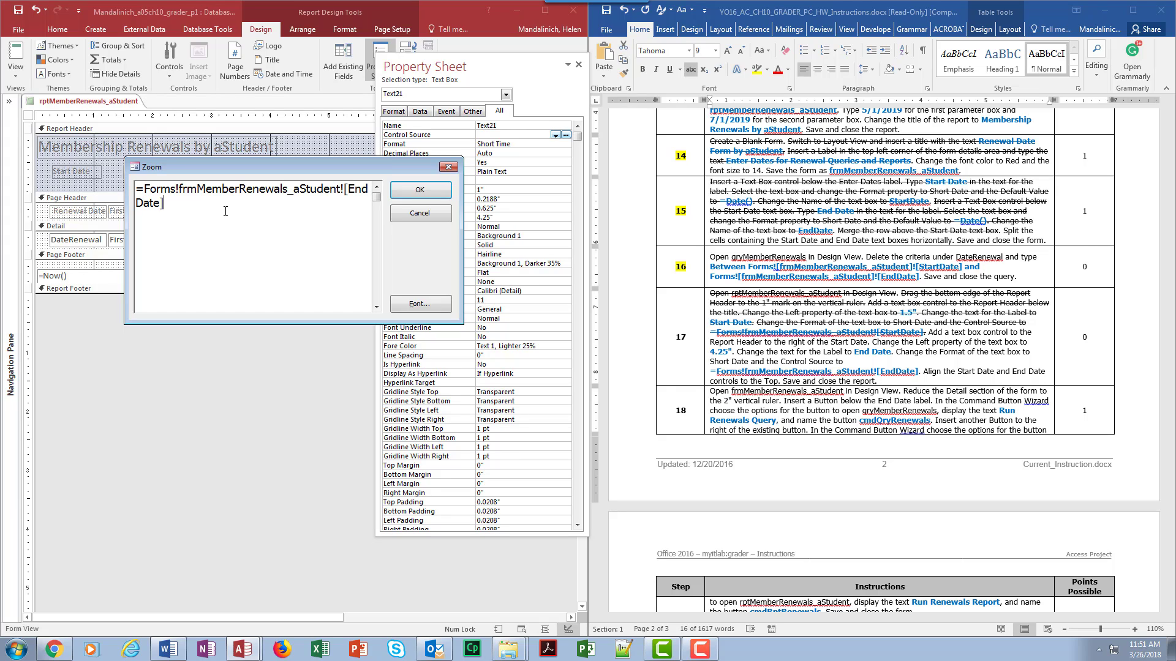
click(405, 193)
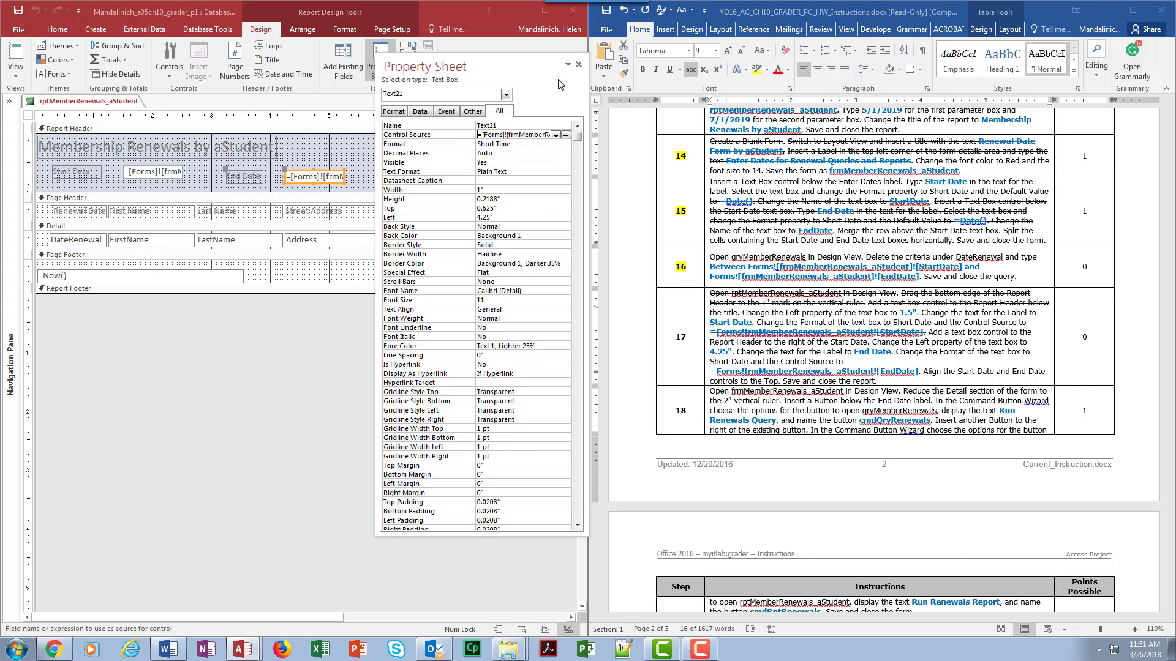
click(578, 67)
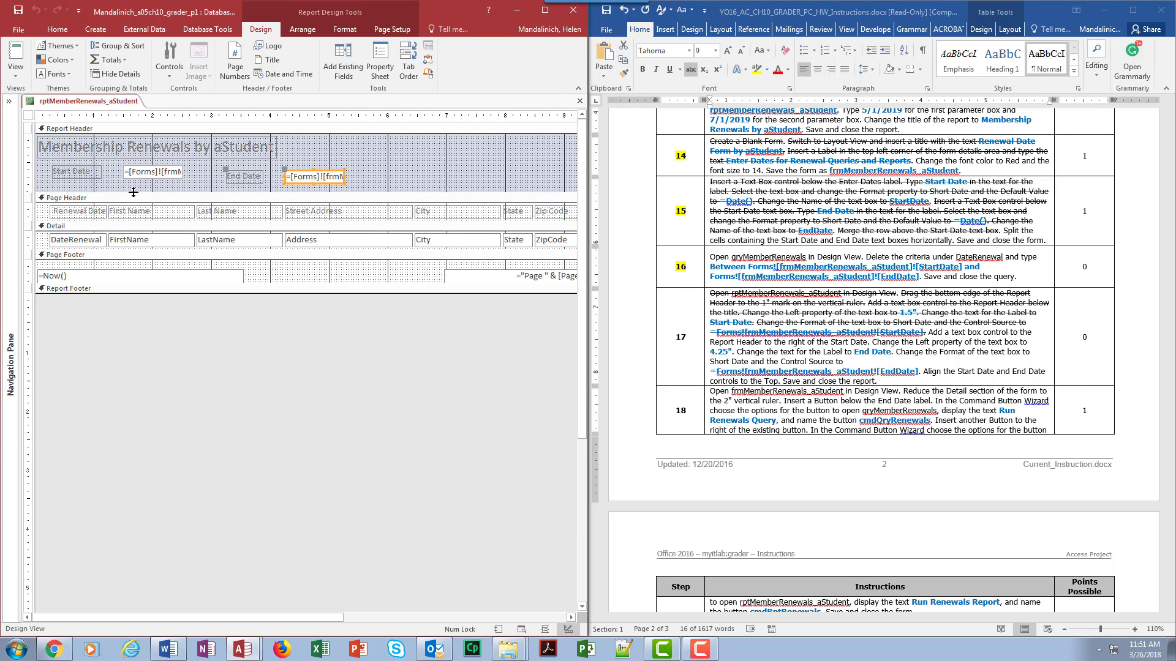
Step: Select the Start Date and End Date labels and text boxes and align them to the top
drag(42, 171, 397, 198)
click(301, 29)
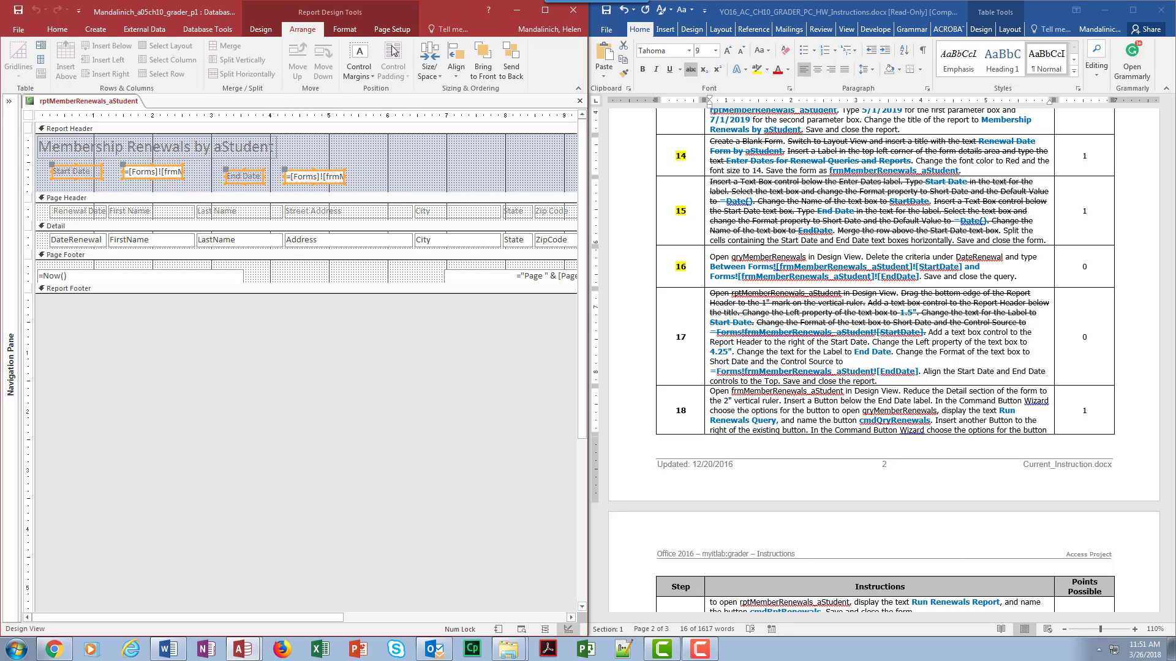
click(455, 66)
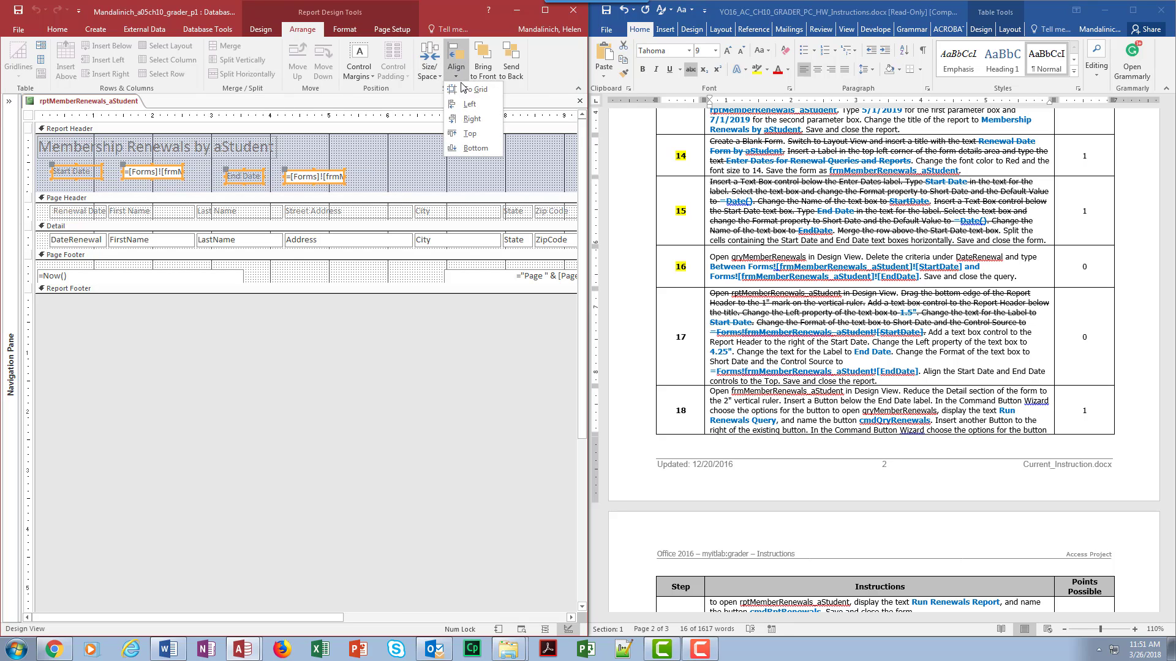
click(469, 134)
click(435, 172)
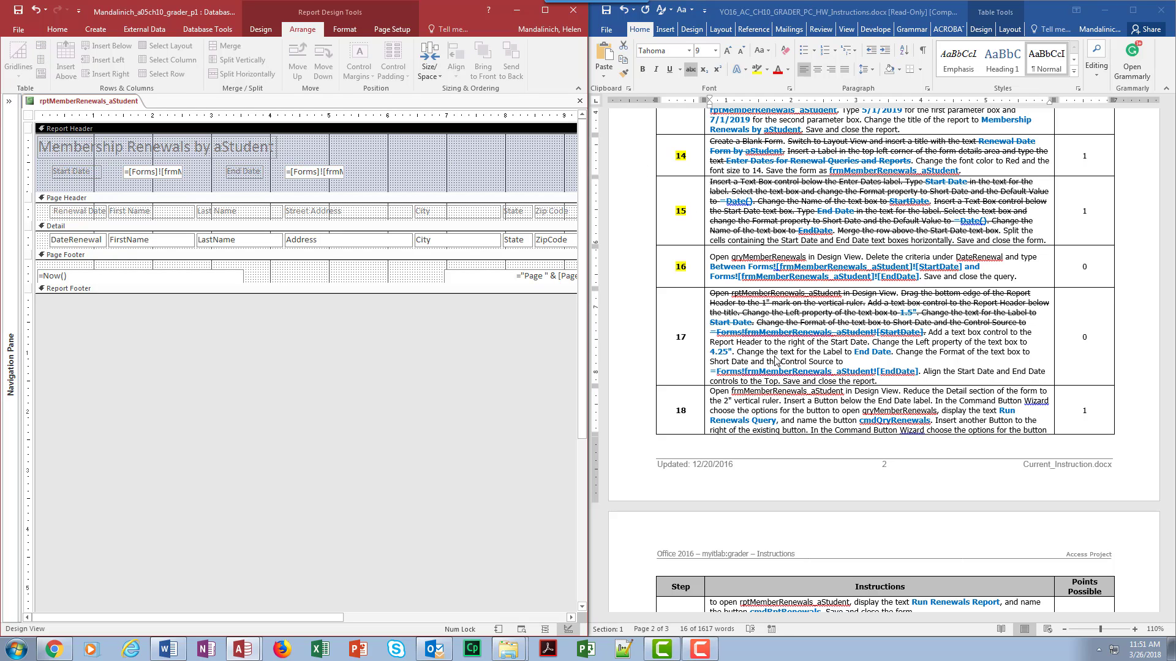
Step: Highlight the step 17 number in the instructions document
click(689, 347)
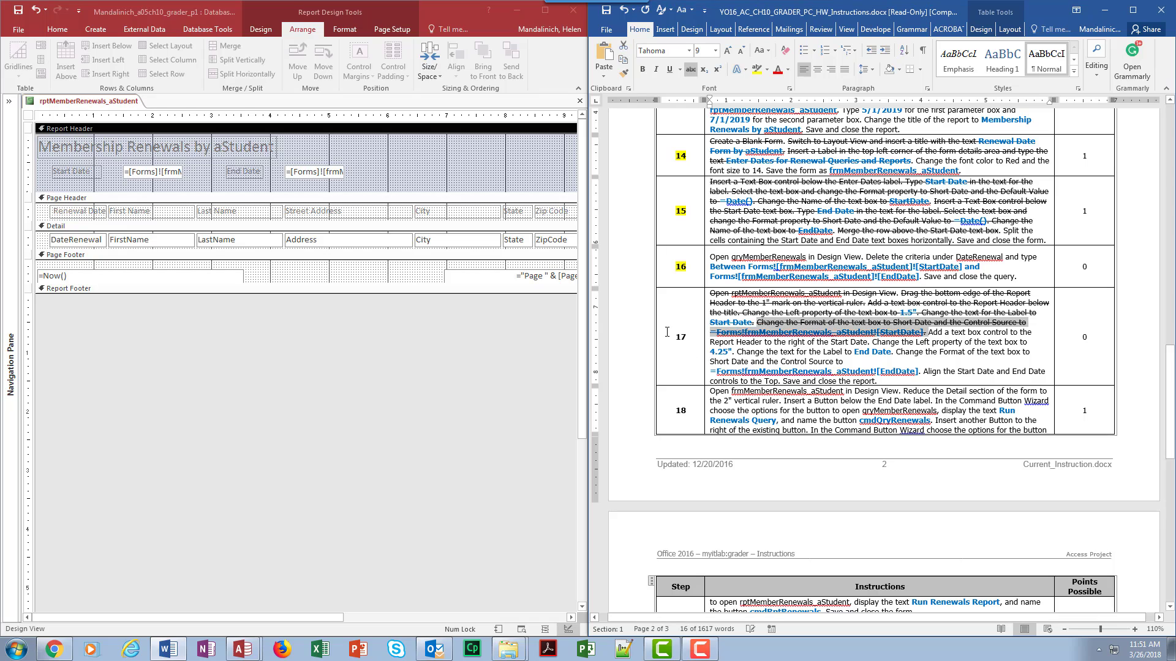
drag(669, 332, 687, 338)
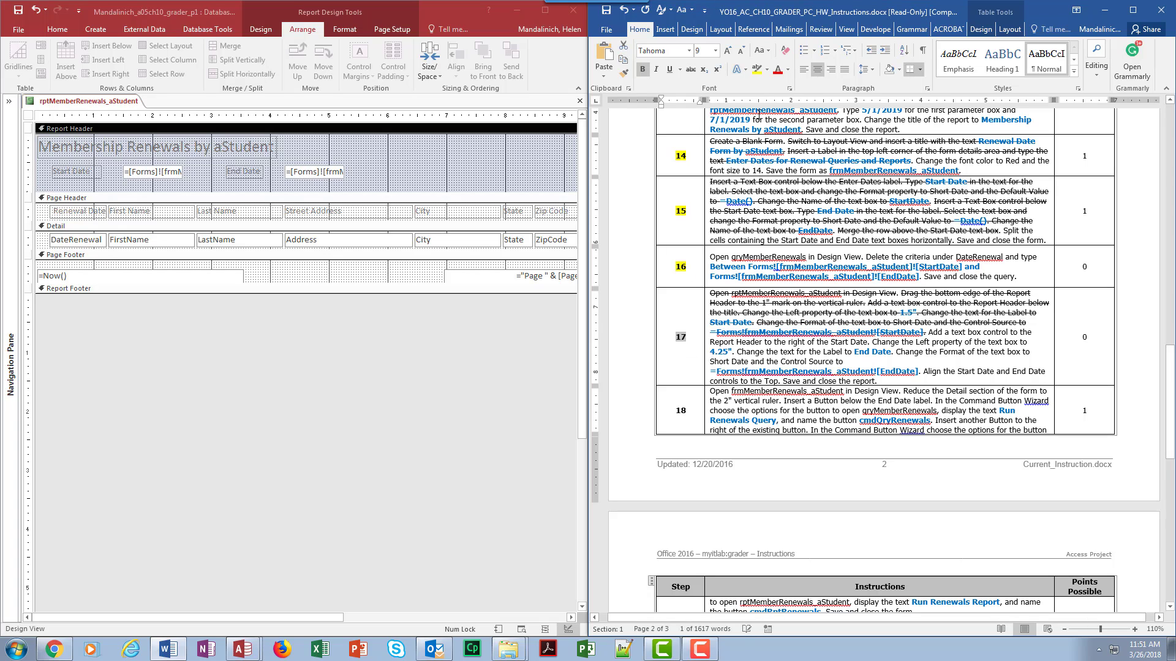
click(757, 70)
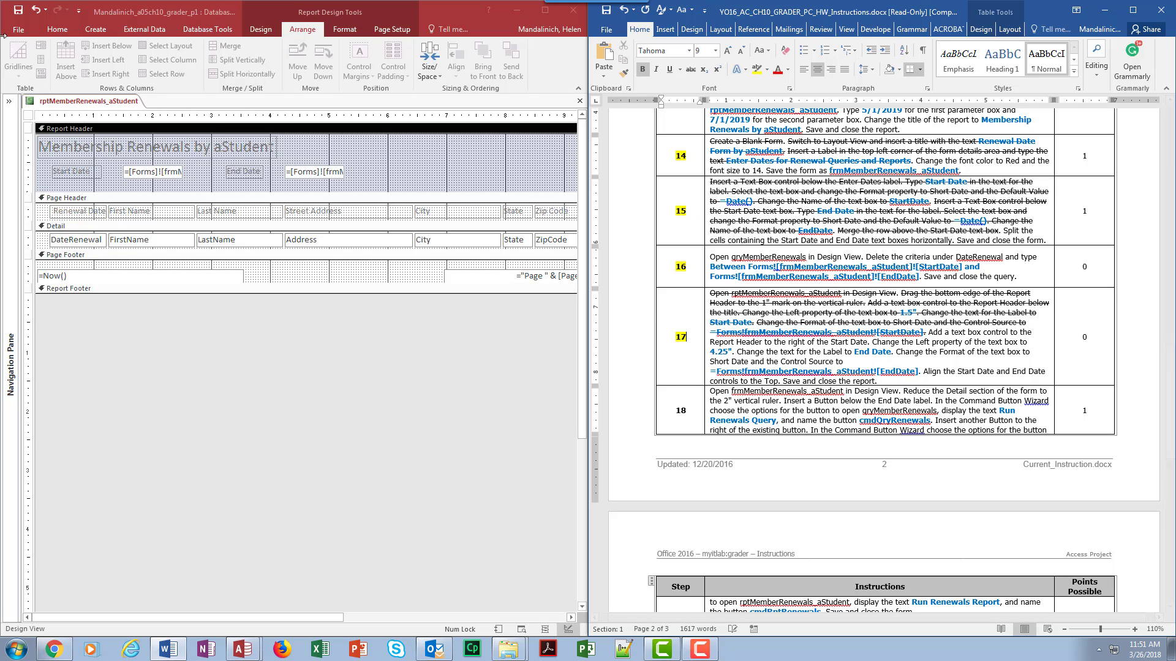
Step: Save the report and close it
click(19, 11)
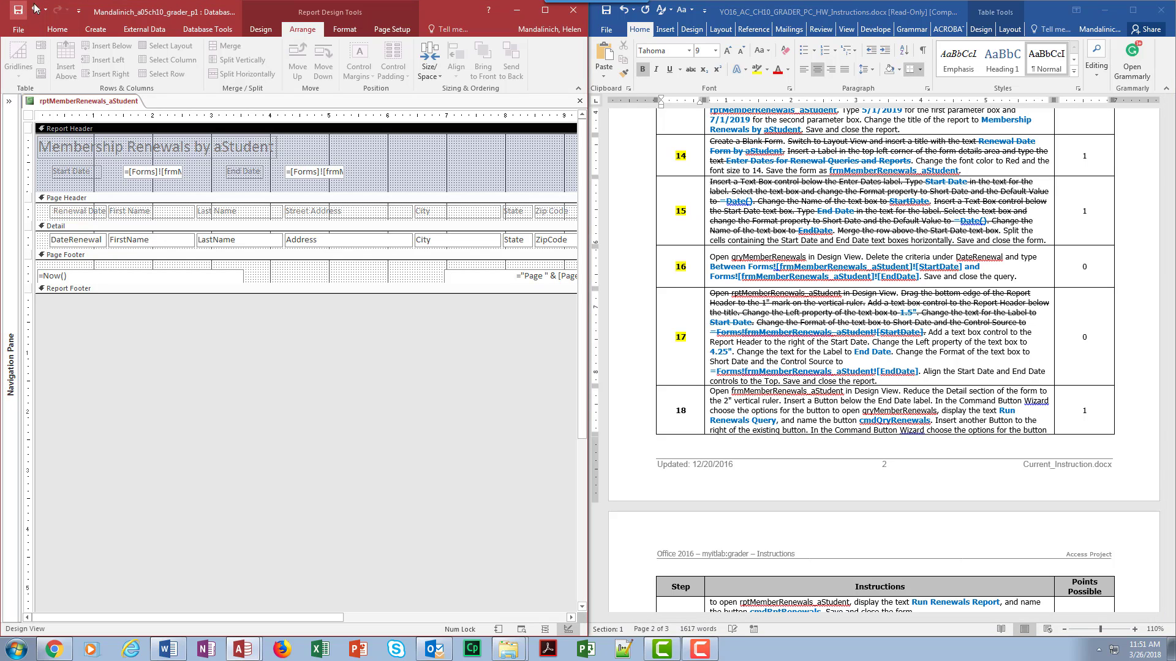
click(580, 101)
click(539, 360)
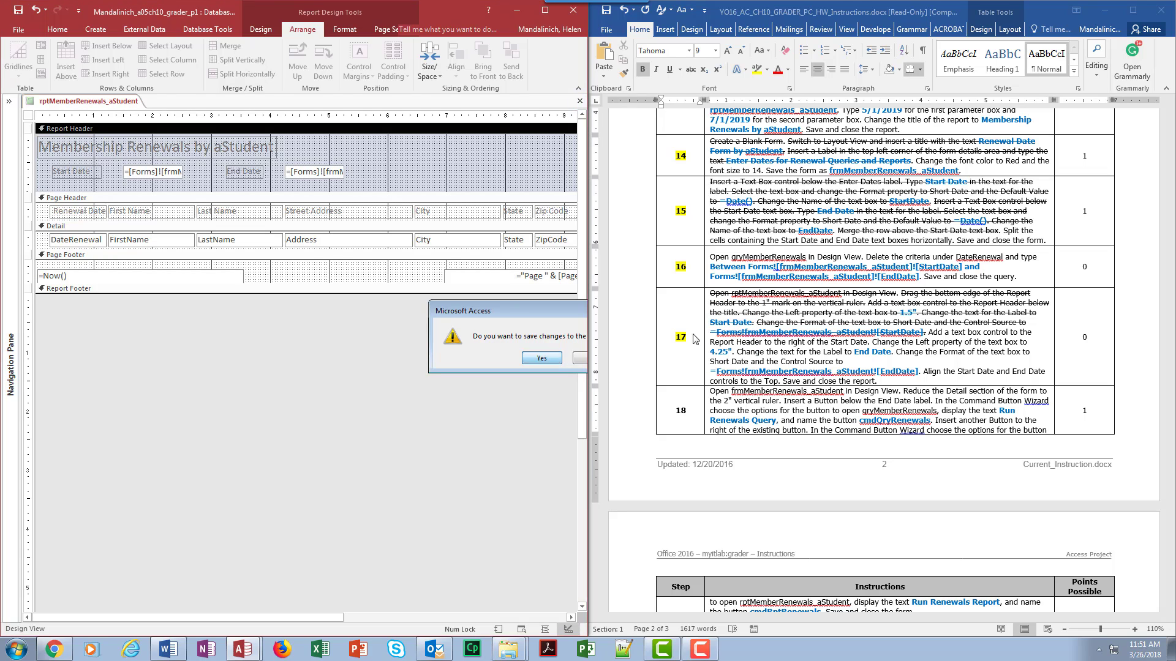
Step: Open the frmMemberRenewals_aStudent form in Design View
scroll(788, 415, down, 3)
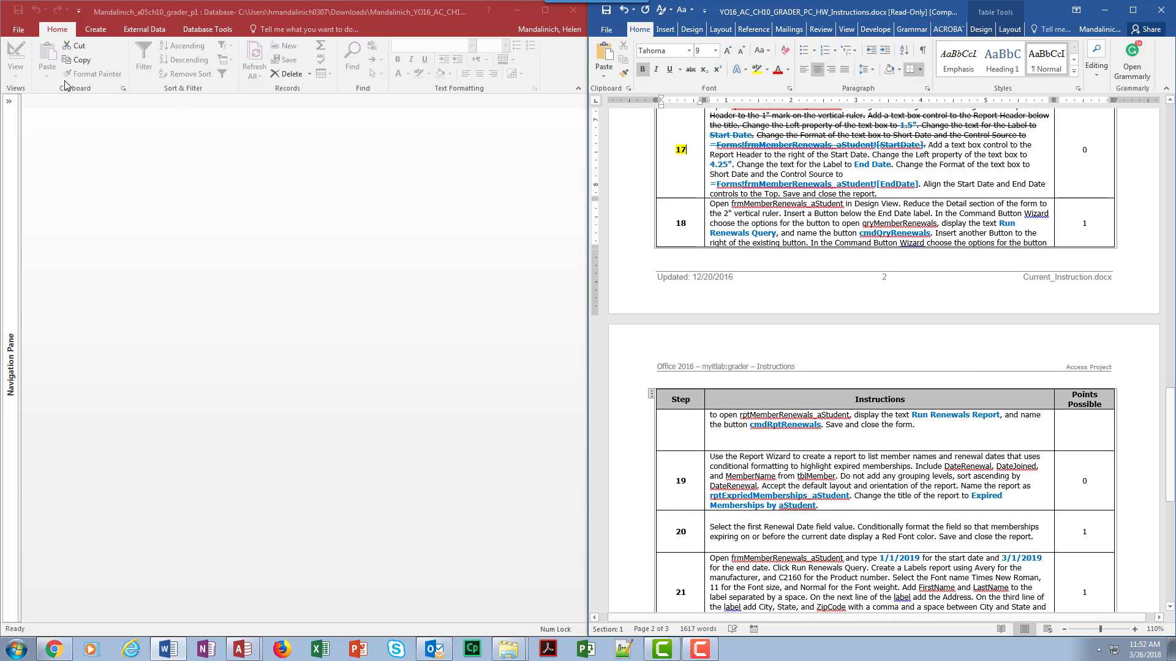
click(9, 101)
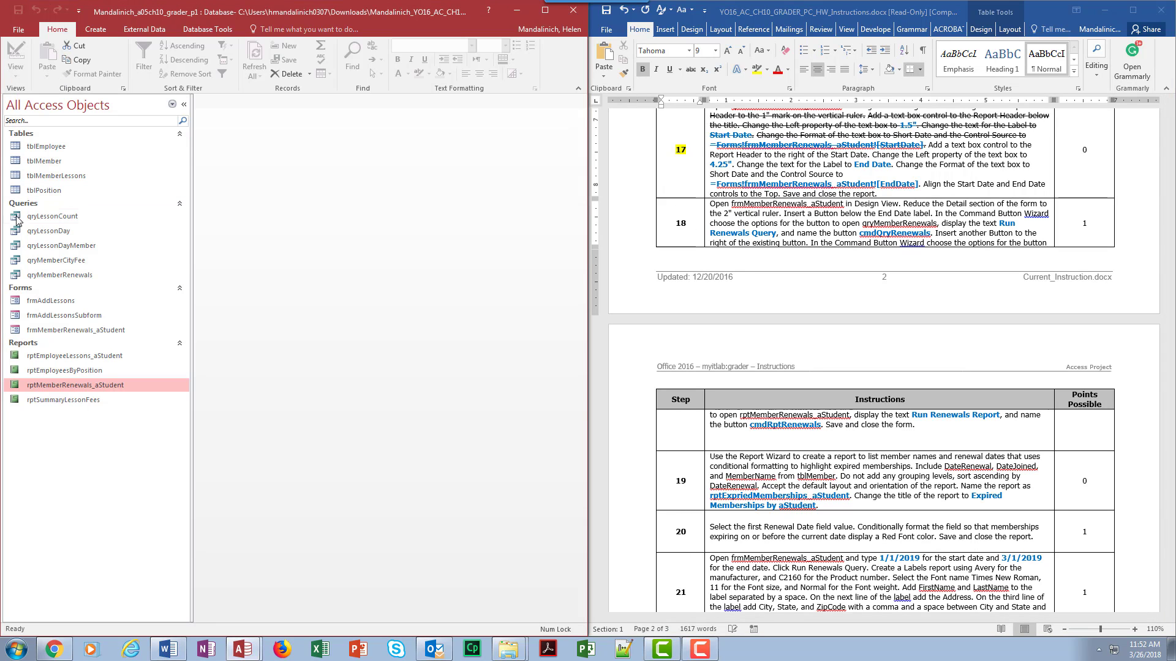
right_click(52, 331)
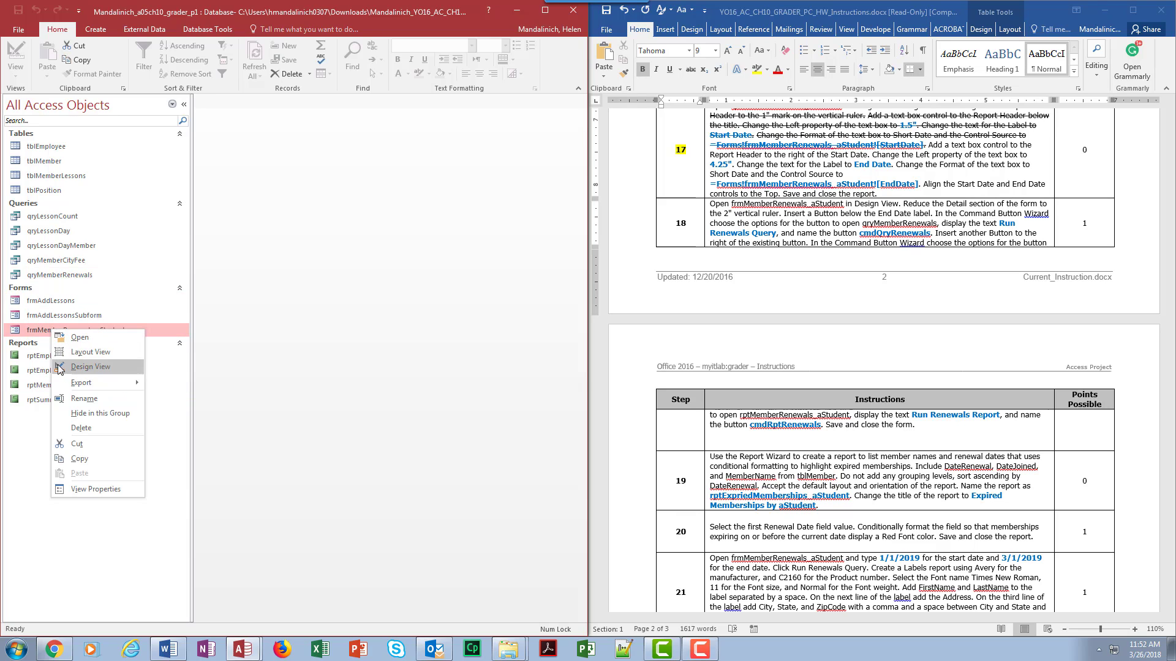
click(61, 367)
click(183, 104)
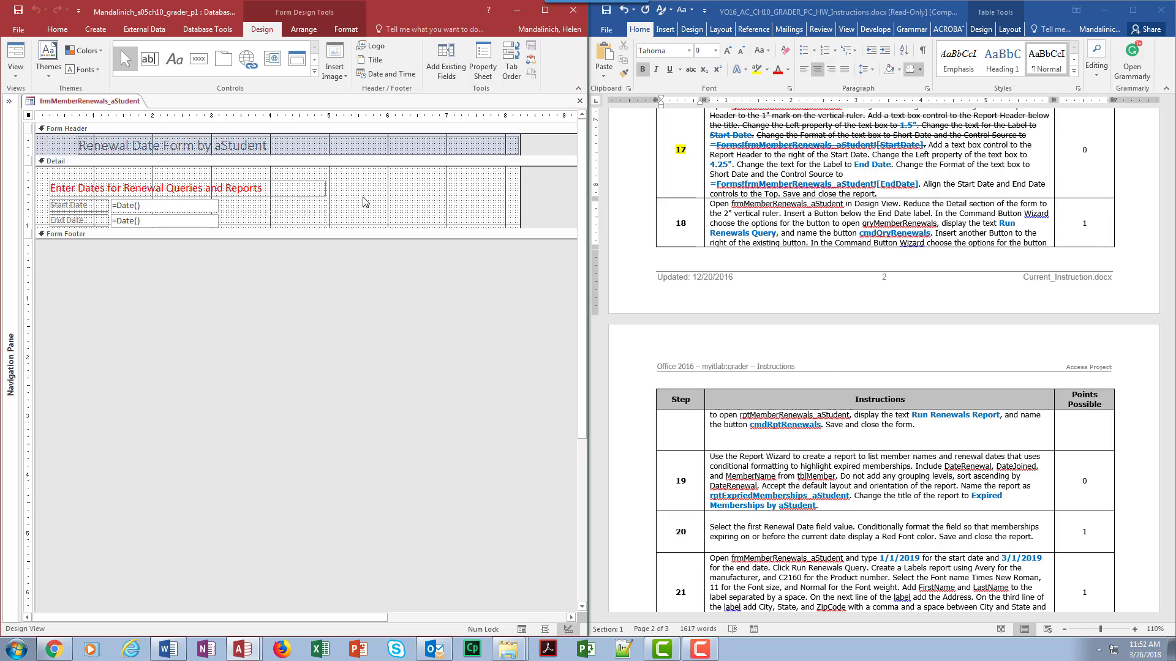
Step: Resize the form's Detail section down to about the 2-inch mark on the vertical ruler
click(364, 229)
drag(363, 229, 378, 352)
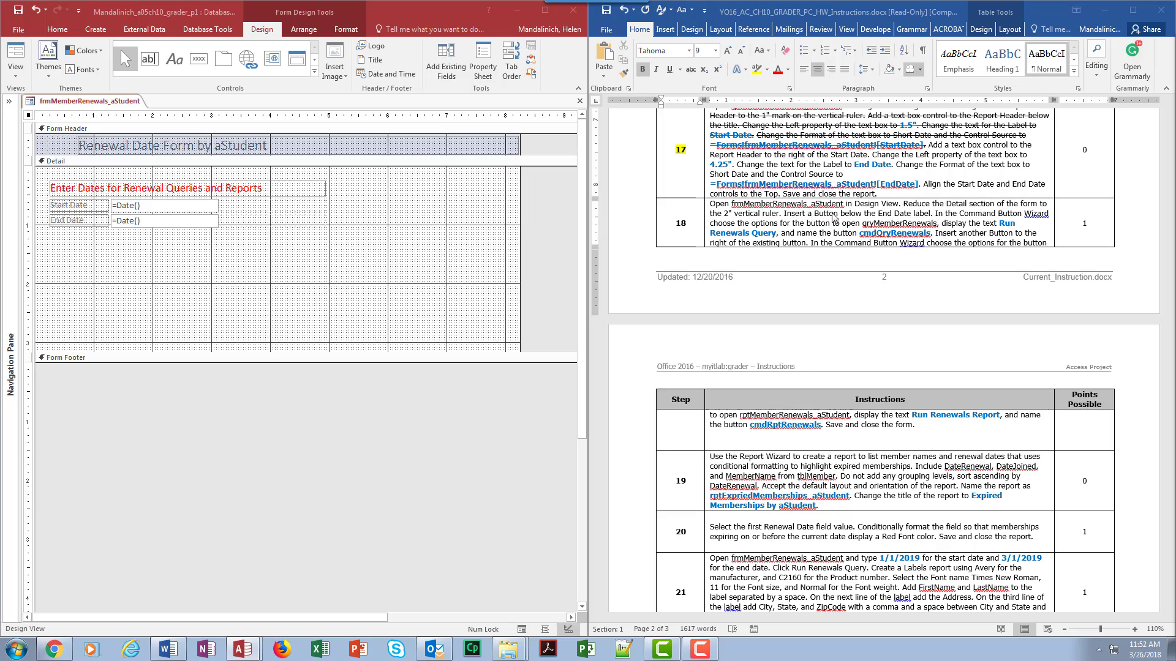
Step: Draw a button below the End Date label and choose the Miscellaneous category's Run Query action in the wizard
click(201, 61)
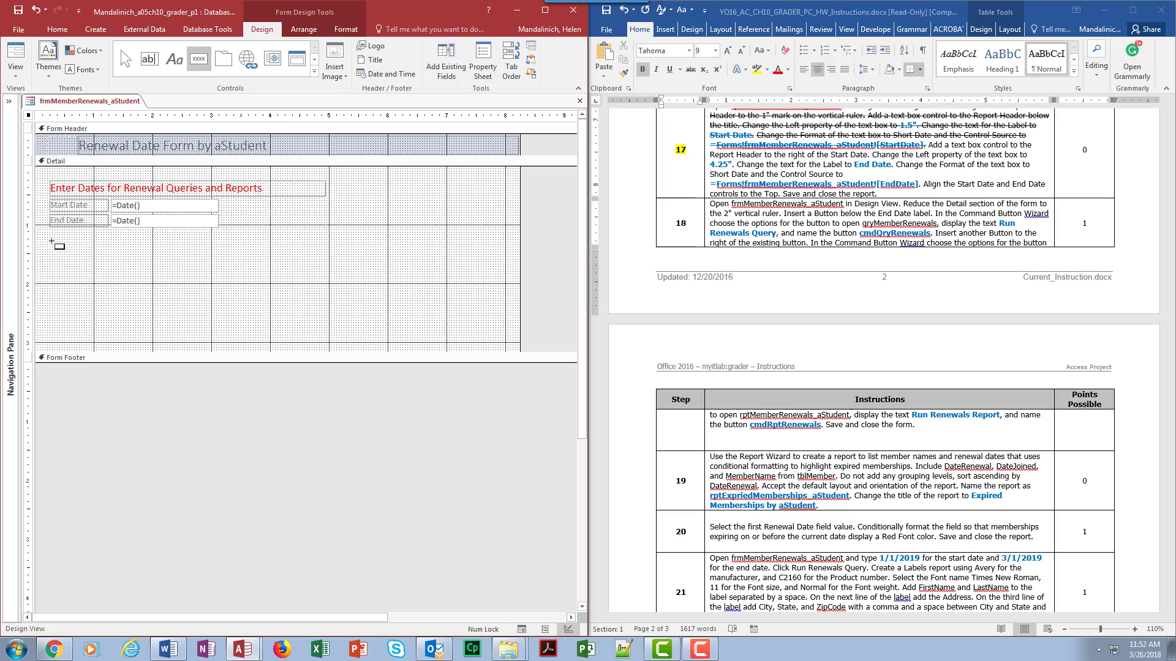
drag(51, 241, 152, 258)
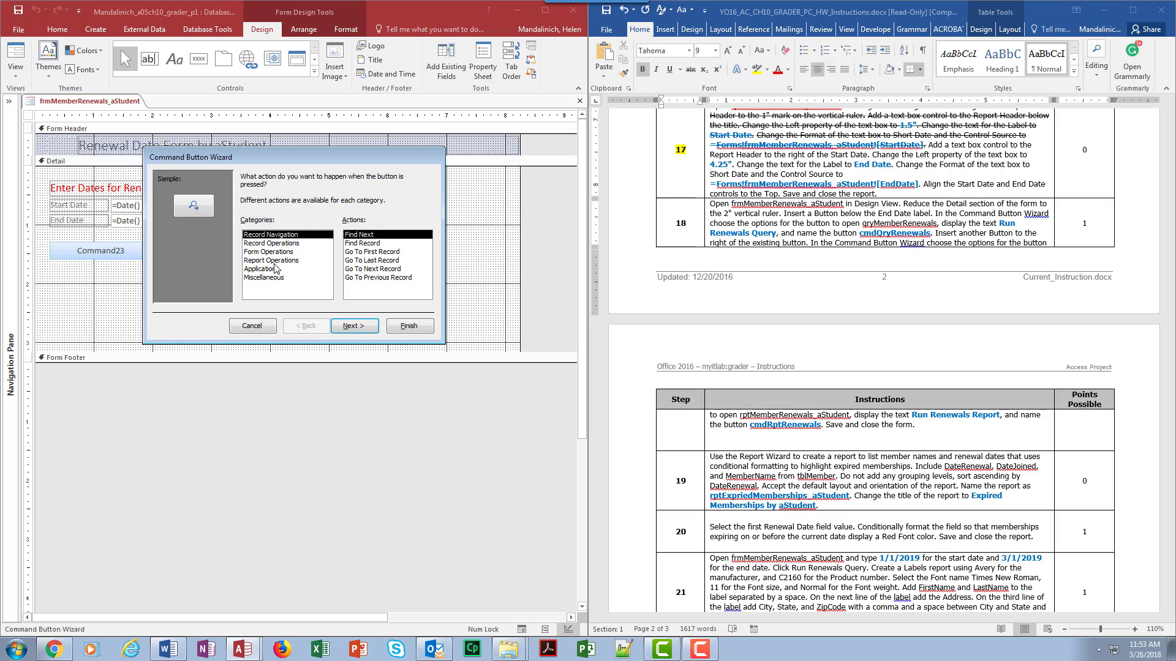
click(279, 244)
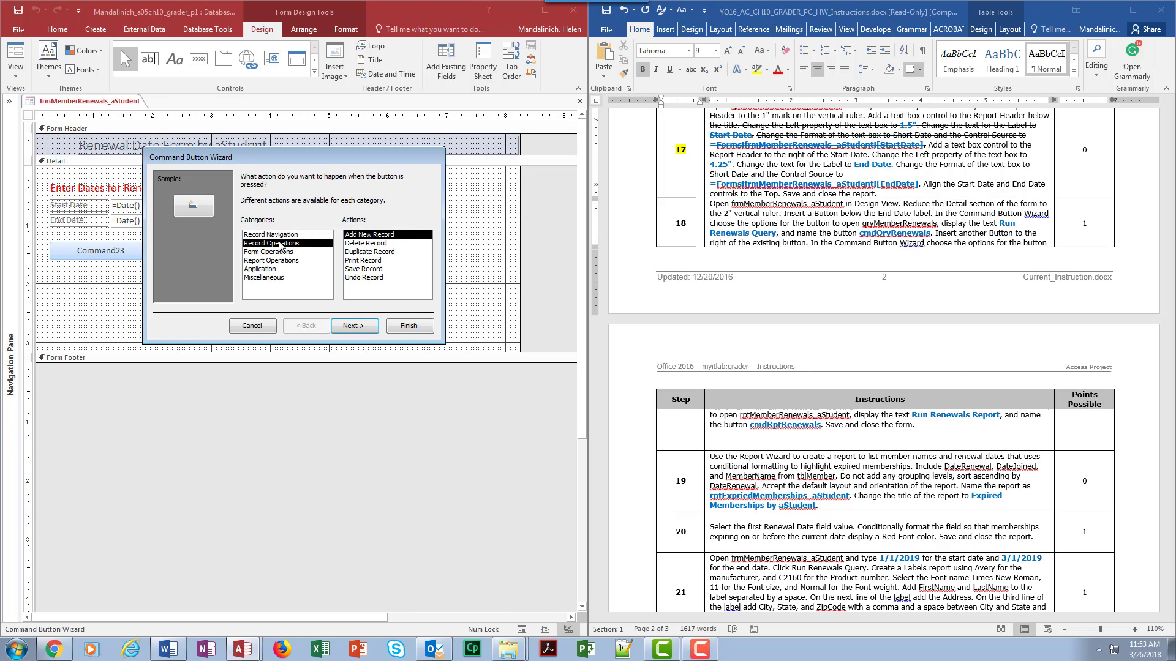
click(279, 252)
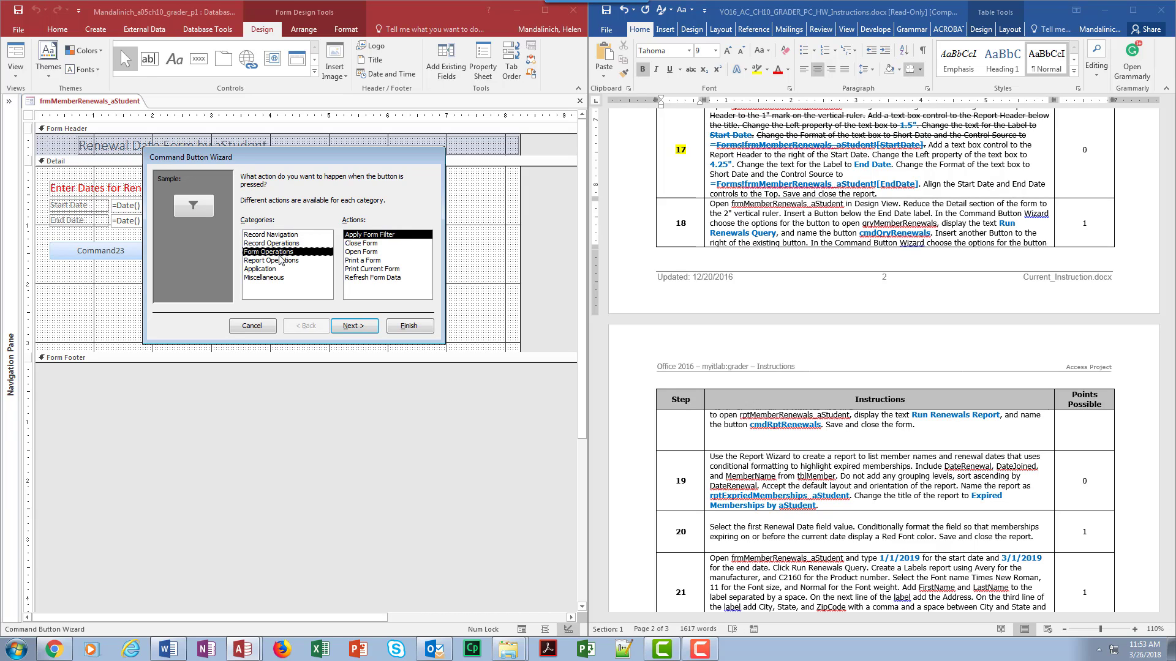
click(270, 269)
click(269, 277)
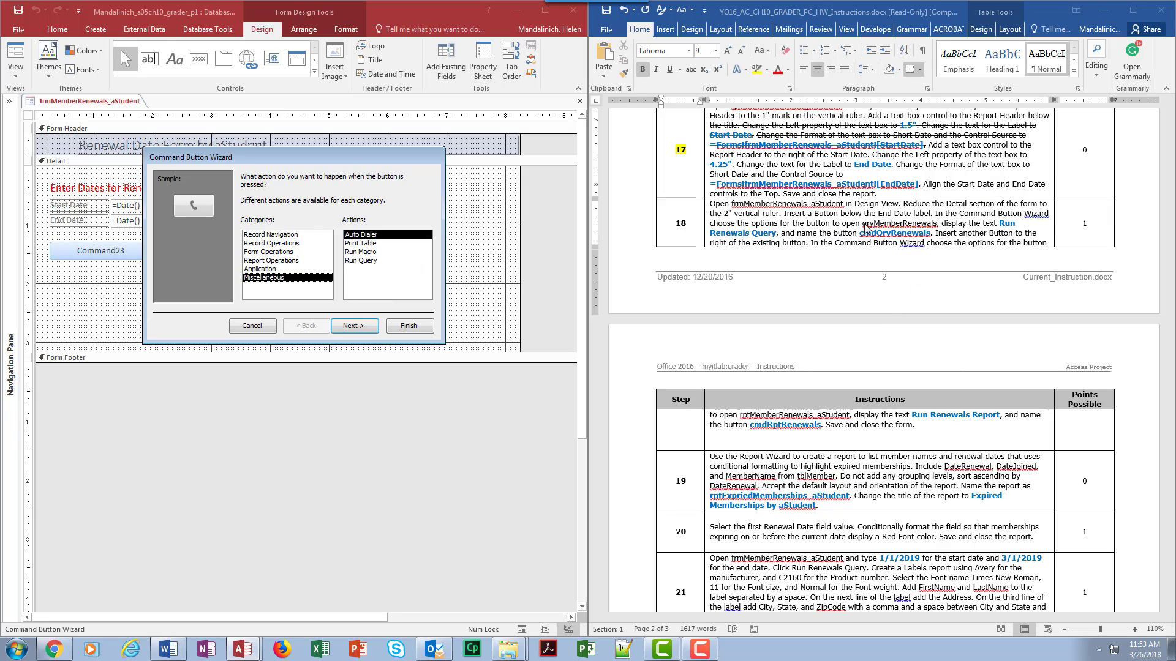
click(369, 261)
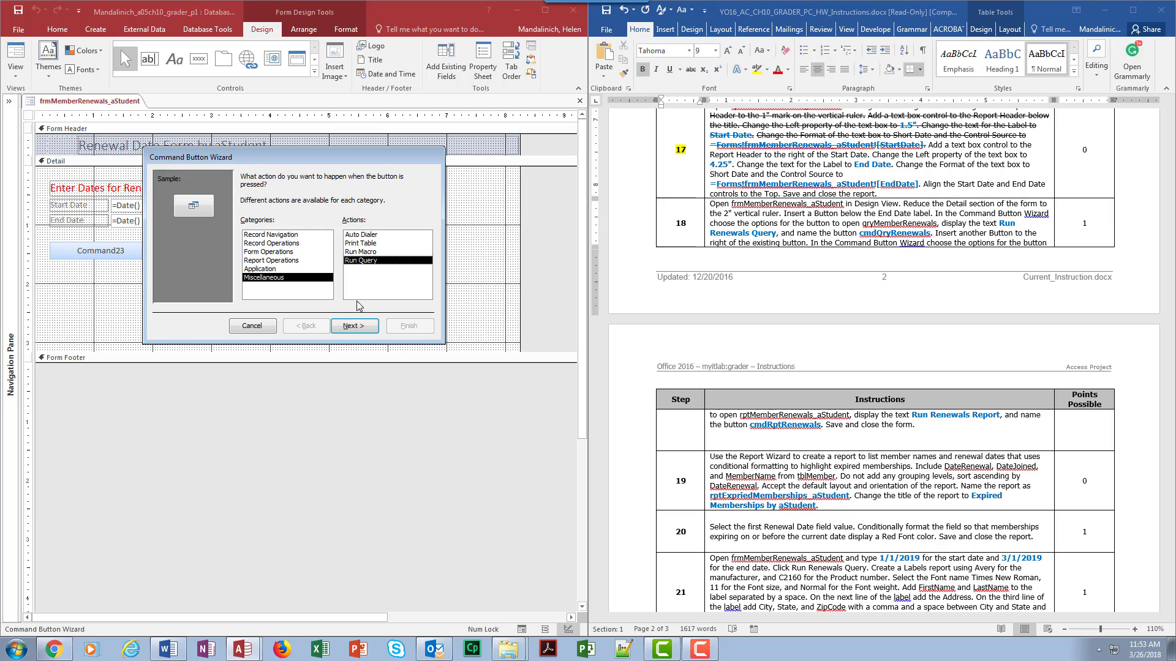
click(352, 330)
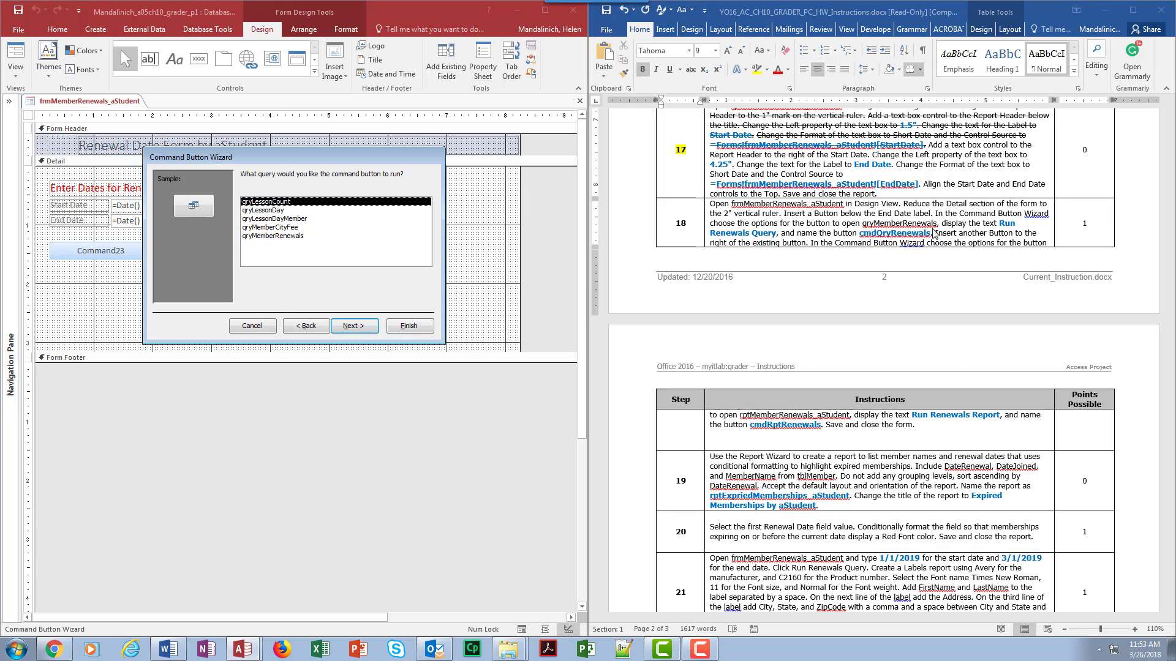
Step: Choose qryMemberRenewals as the query and set the button text to Run Renewals Query
click(292, 236)
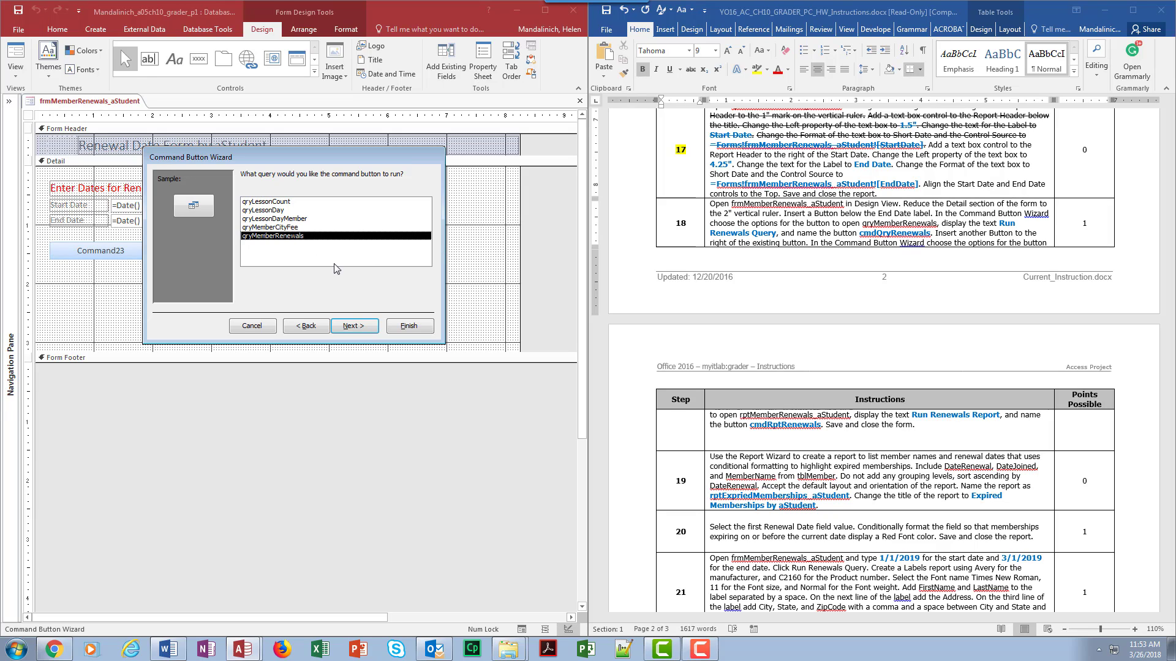
click(363, 326)
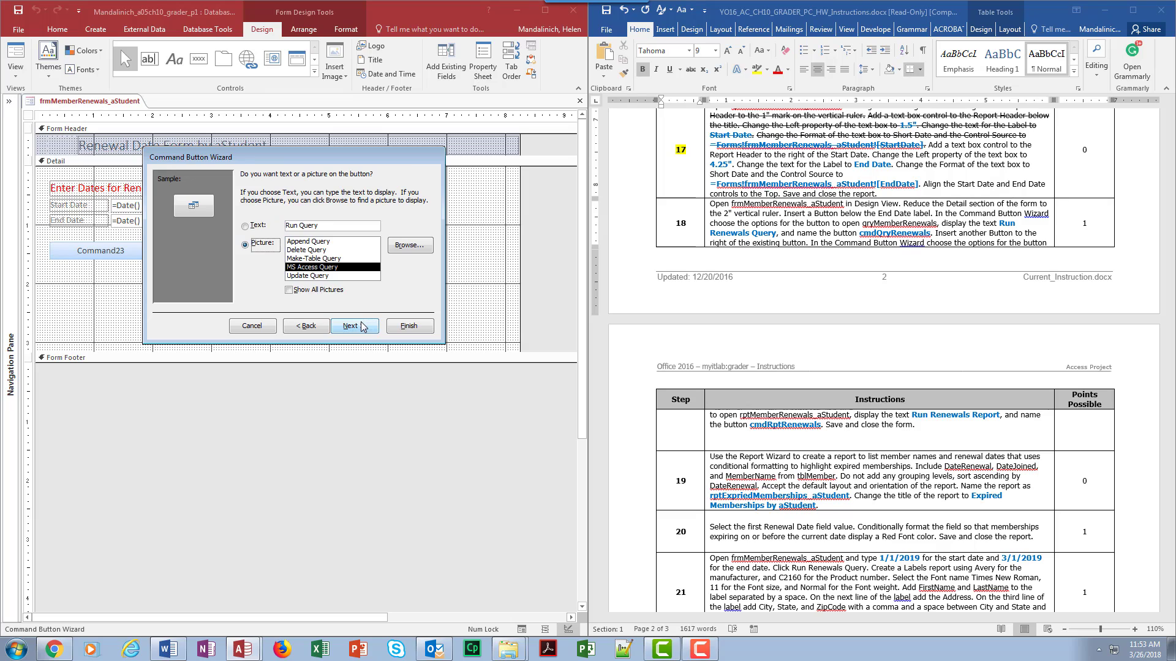
click(251, 227)
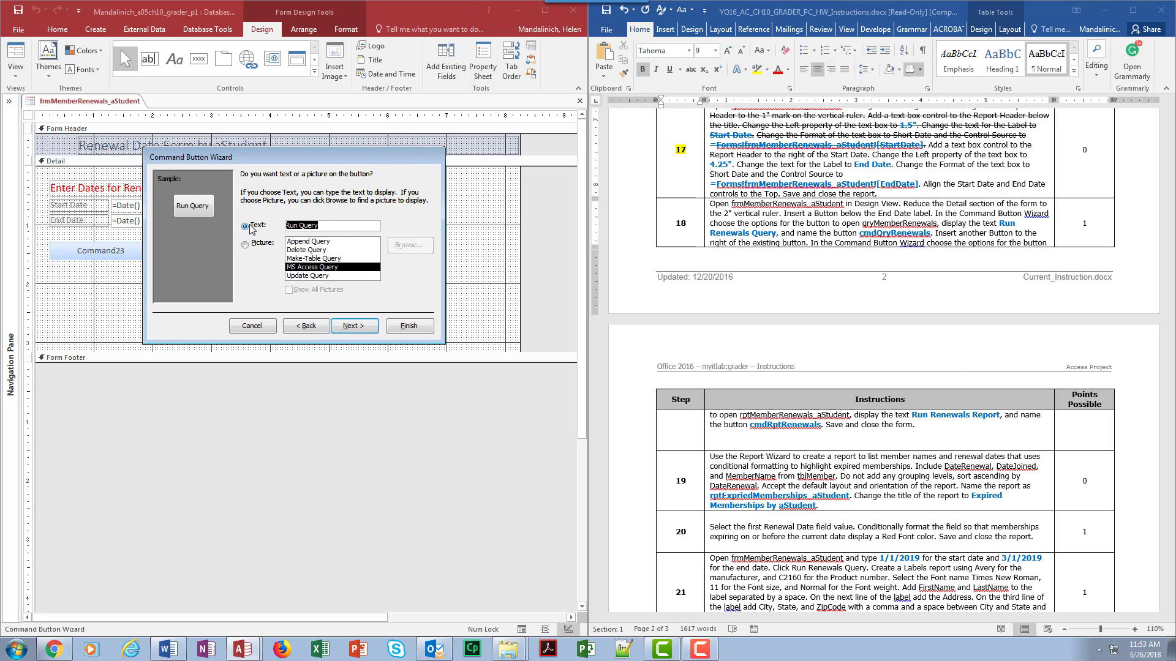
text(Run Renewals Query)
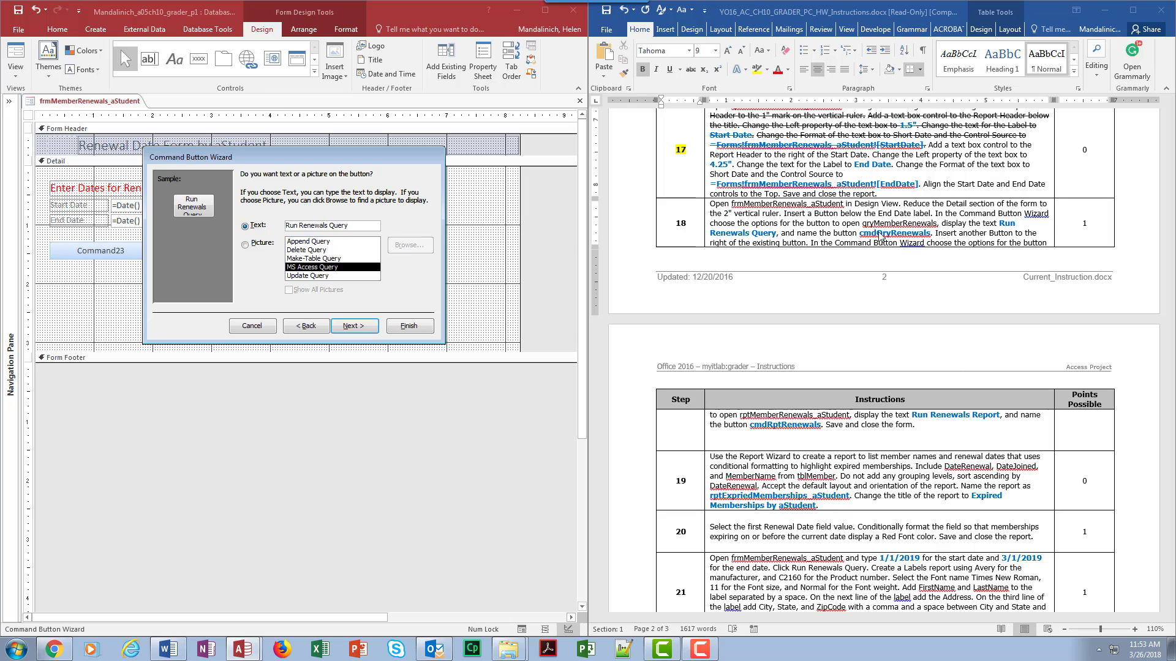
Step: Name the button cmdQryRenewals and finish the Command Button Wizard
click(353, 326)
text(cm)
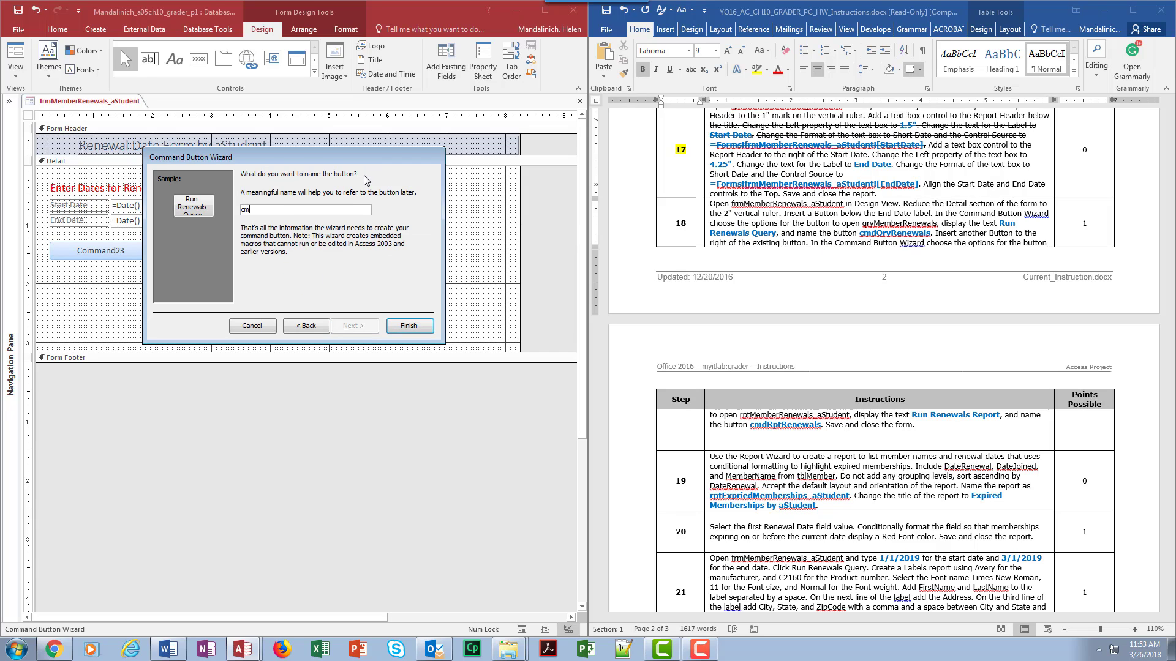
text(dQryRenewals)
click(414, 326)
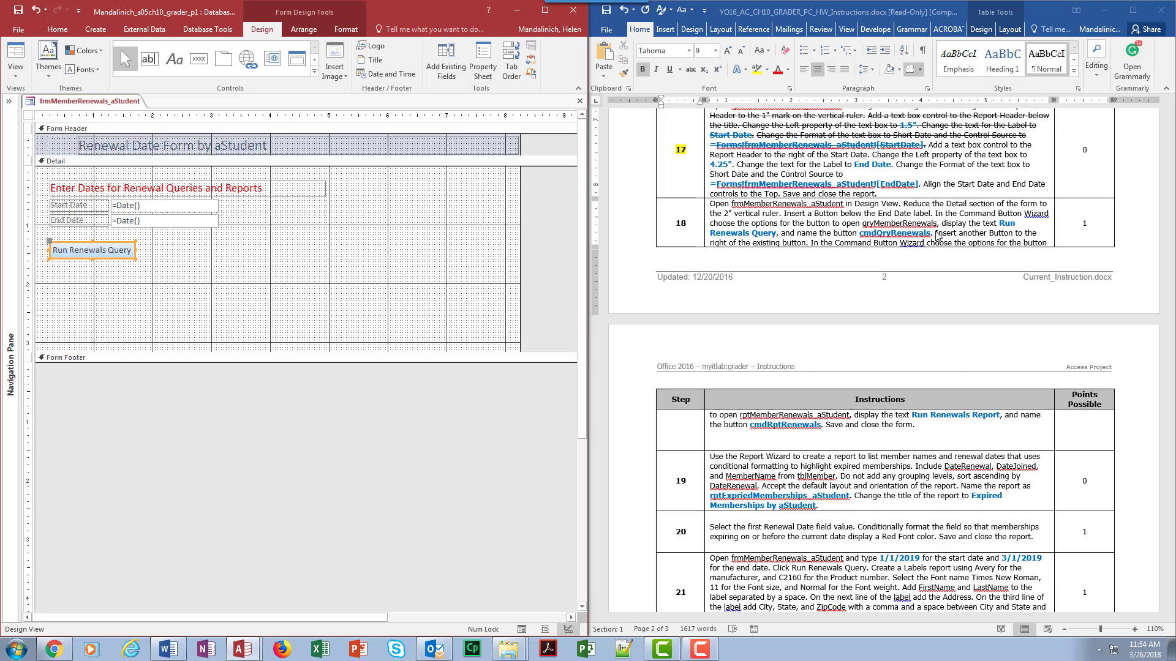
Step: Strike through the completed part of step 18 in the instructions document
drag(937, 236, 725, 208)
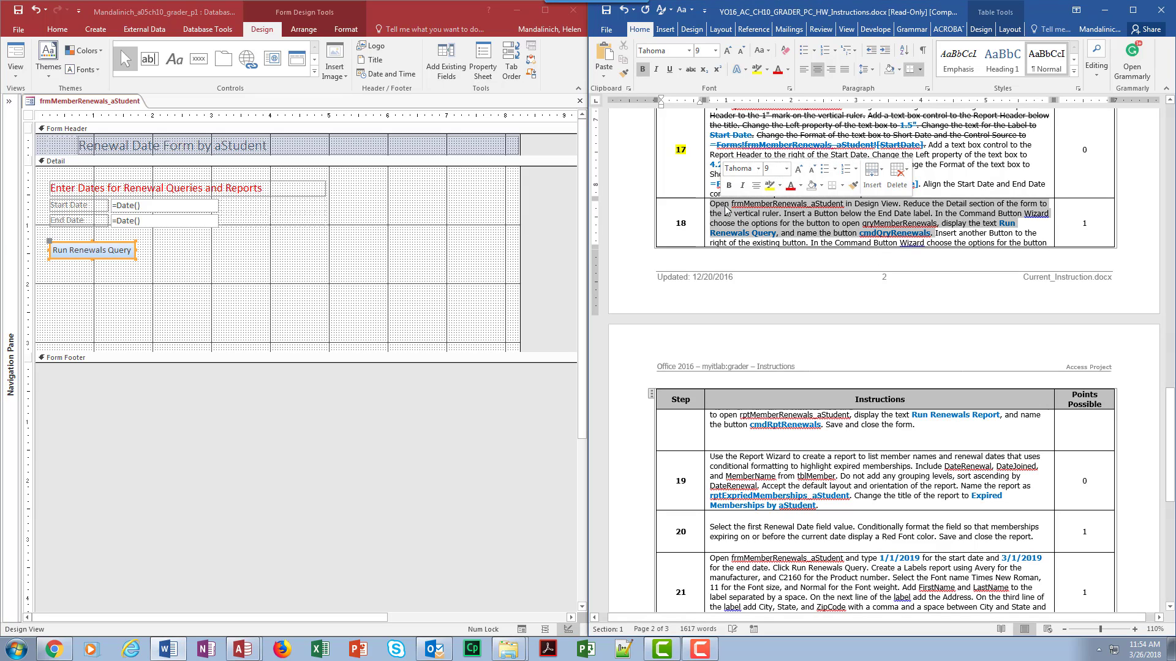
click(690, 69)
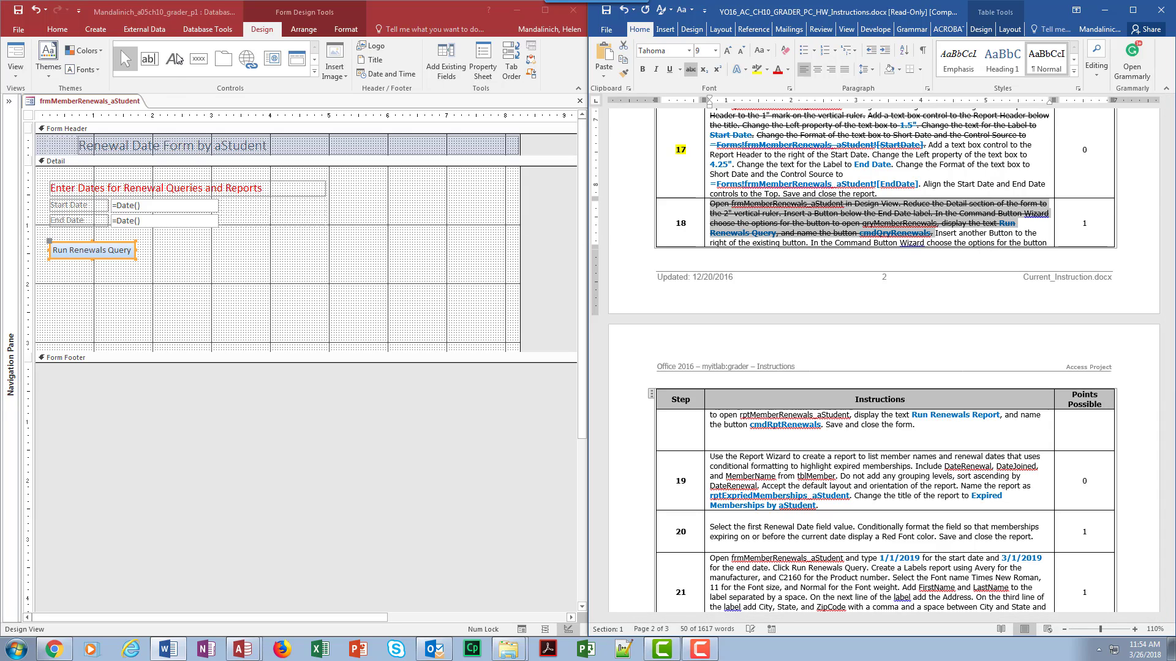
Step: Draw a second button to the right of Run Renewals Query and choose the Report Operations Open Report action
click(198, 58)
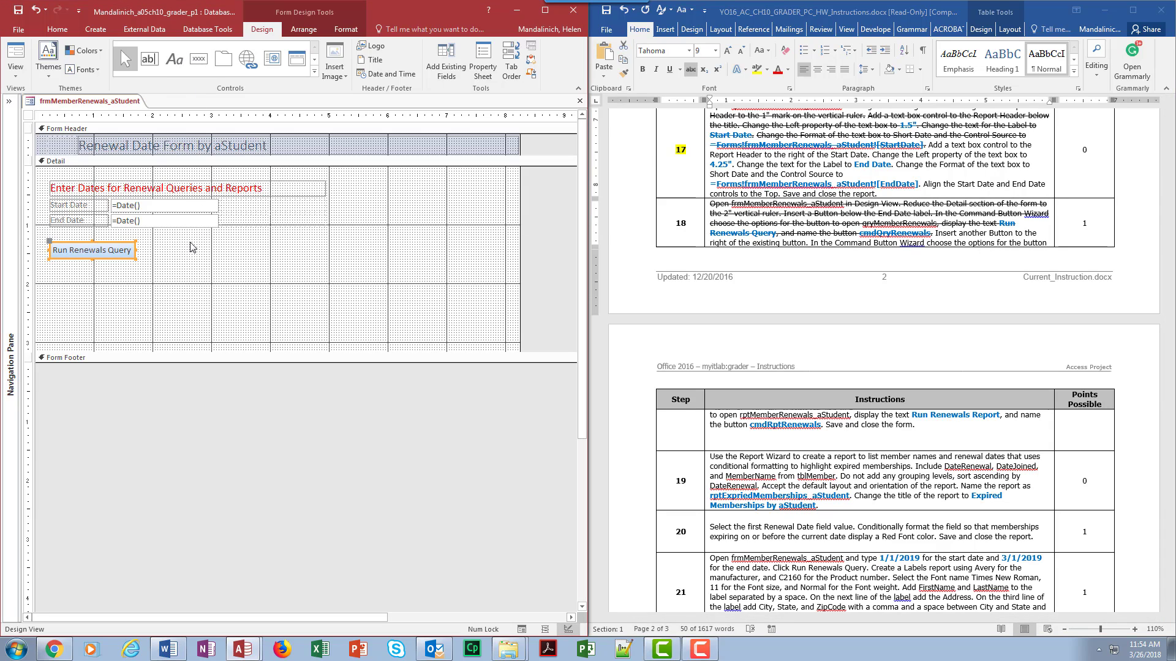
drag(193, 247, 312, 256)
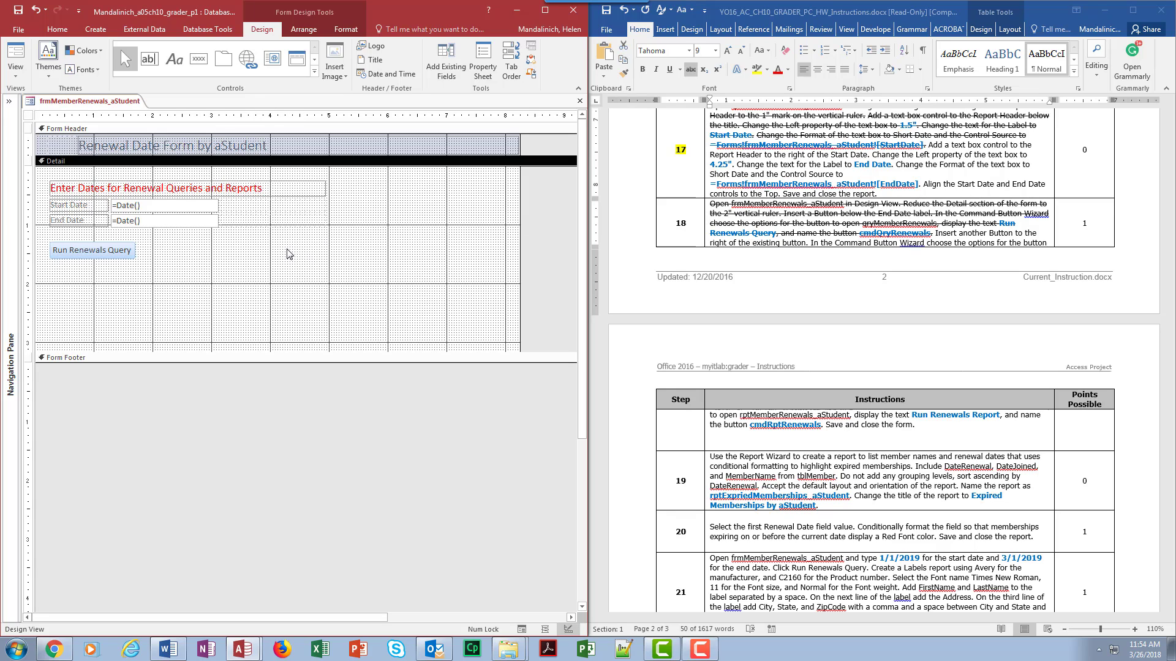
click(199, 59)
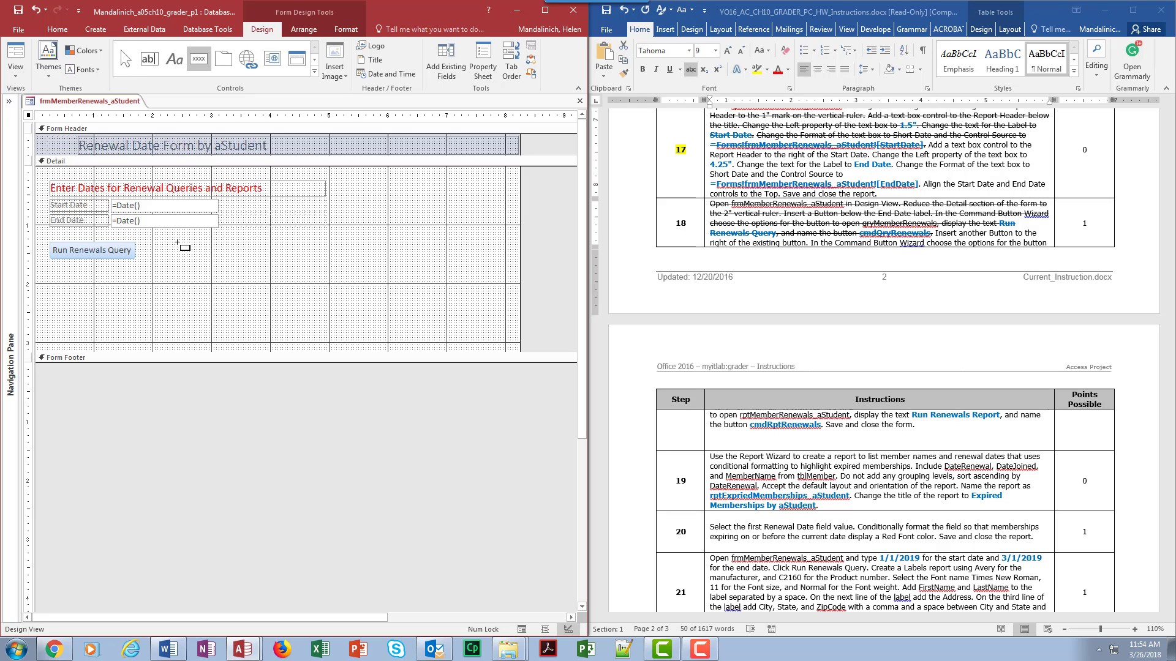
drag(177, 243, 295, 262)
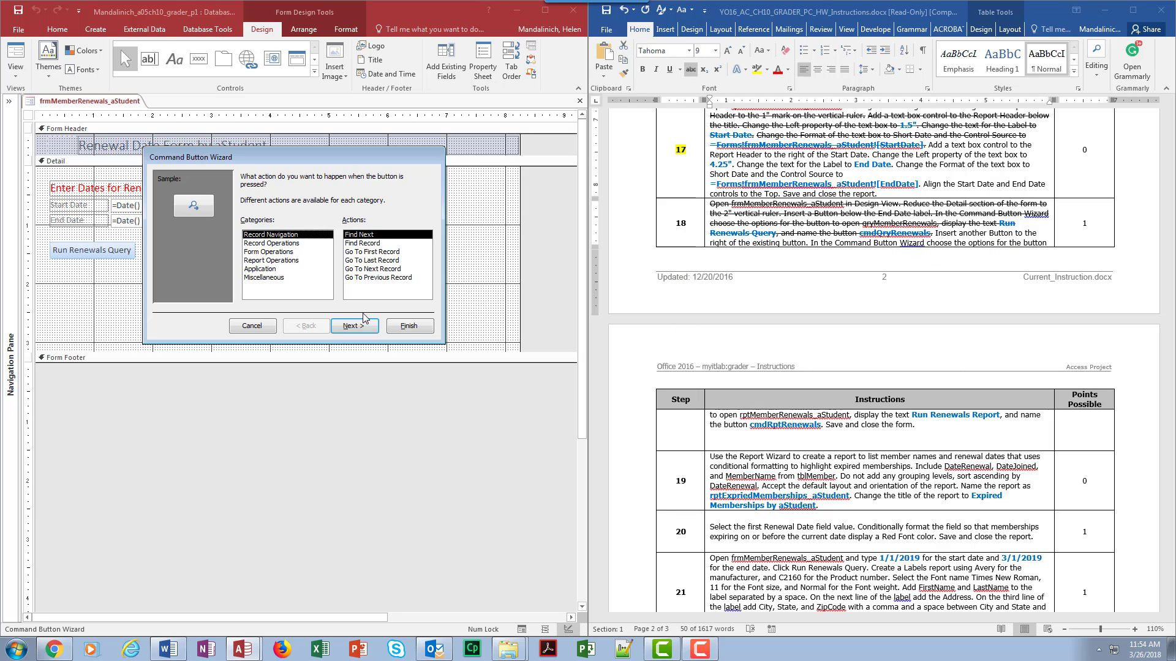
click(274, 260)
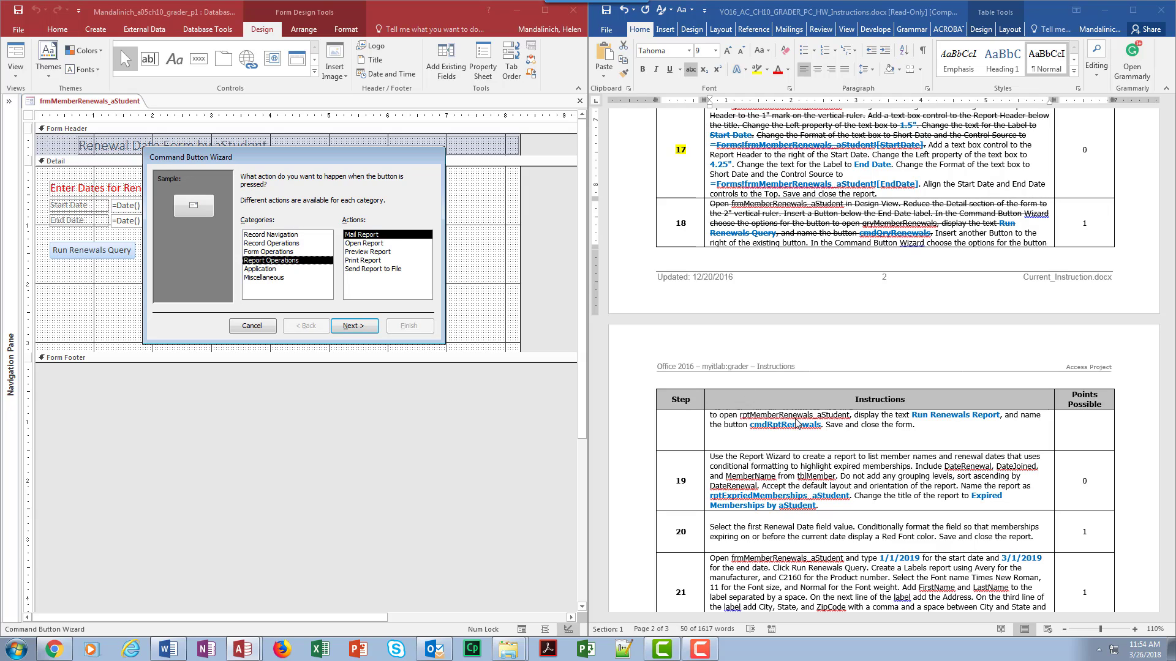
click(380, 244)
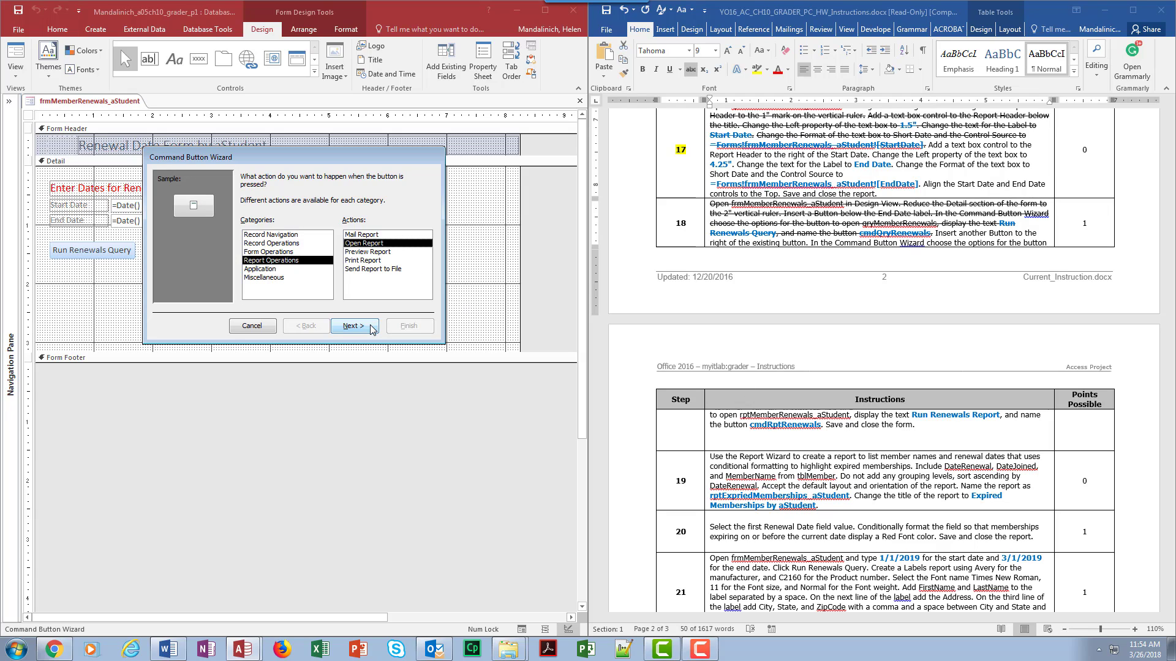
click(353, 326)
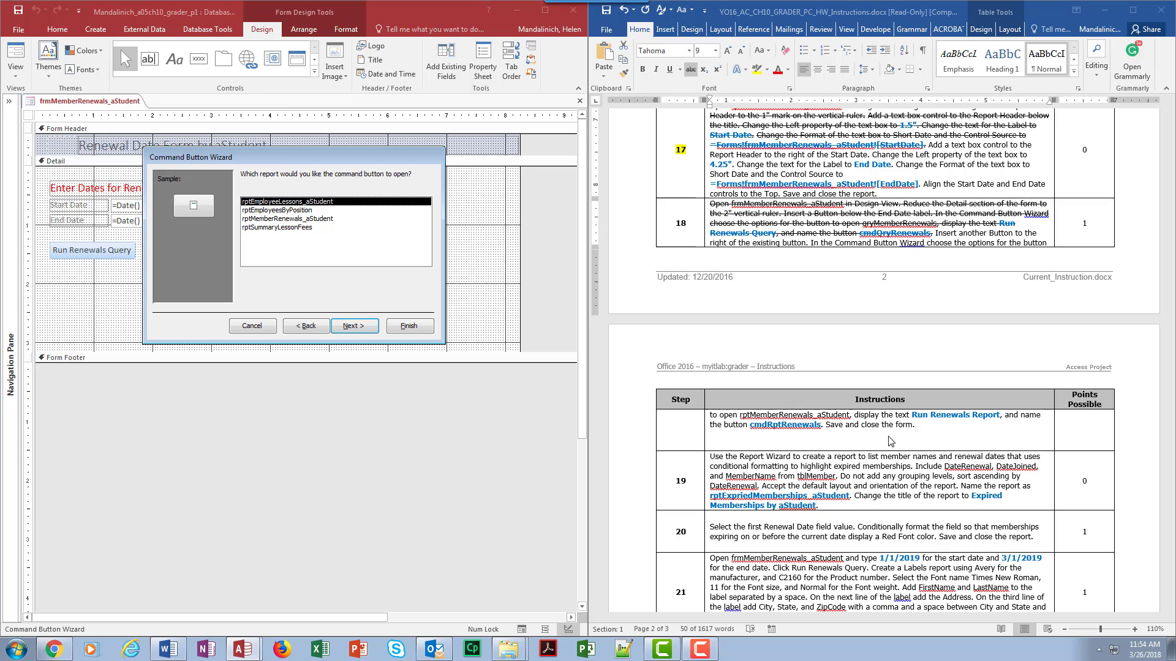
Step: Choose rptMemberRenewals_aStudent as the report and set the button text to Run Renewals Report
click(288, 218)
click(362, 328)
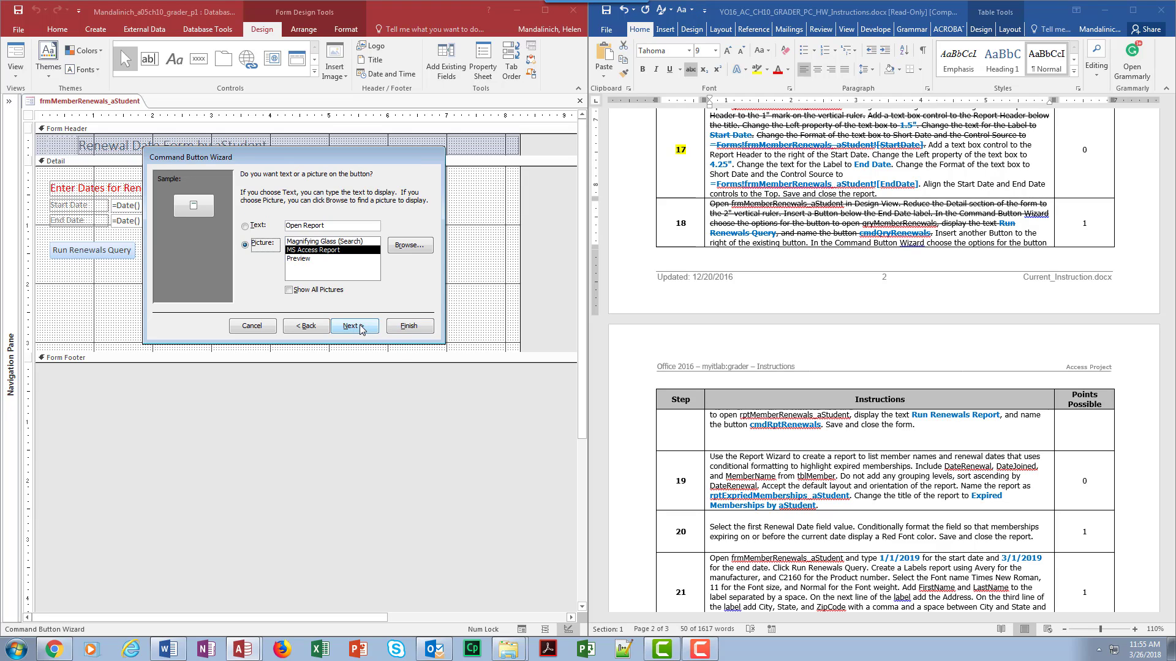
click(254, 227)
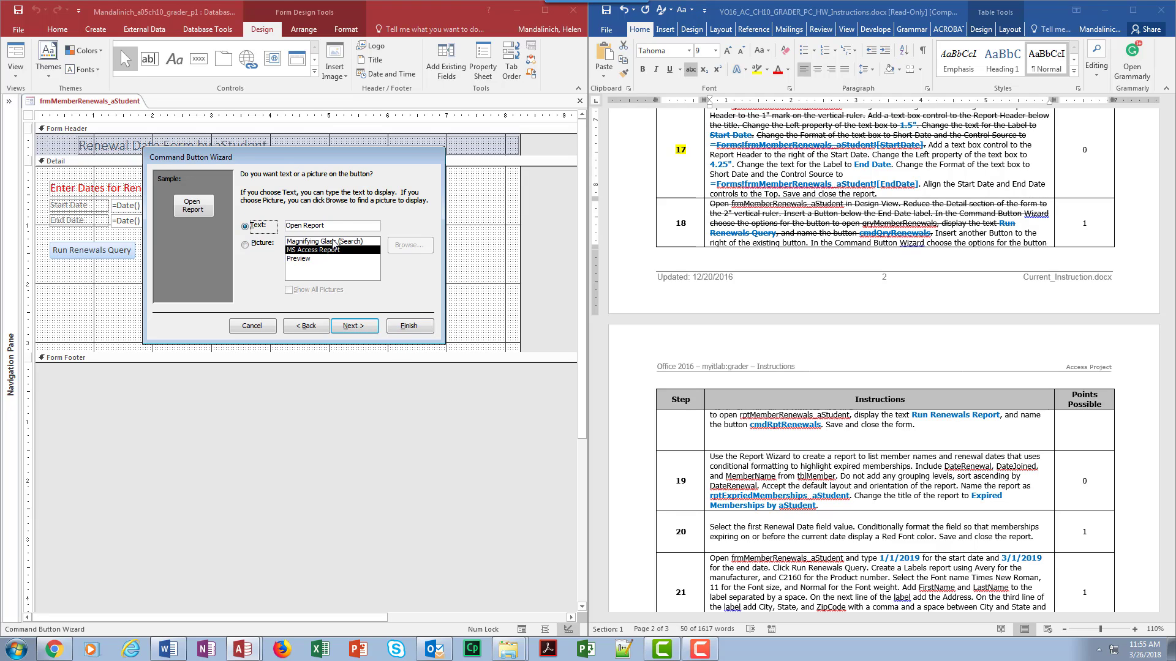
click(317, 227)
key(BackSpace)
key(BackSpace)
key(BackSpace)
key(BackSpace)
key(BackSpace)
key(BackSpace)
key(BackSpace)
key(BackSpace)
key(BackSpace)
key(BackSpace)
text(Run Renewals Re)
Step: Name the button cmdRptRenewals and finish the wizard
click(354, 325)
text(cmdRptRenewals)
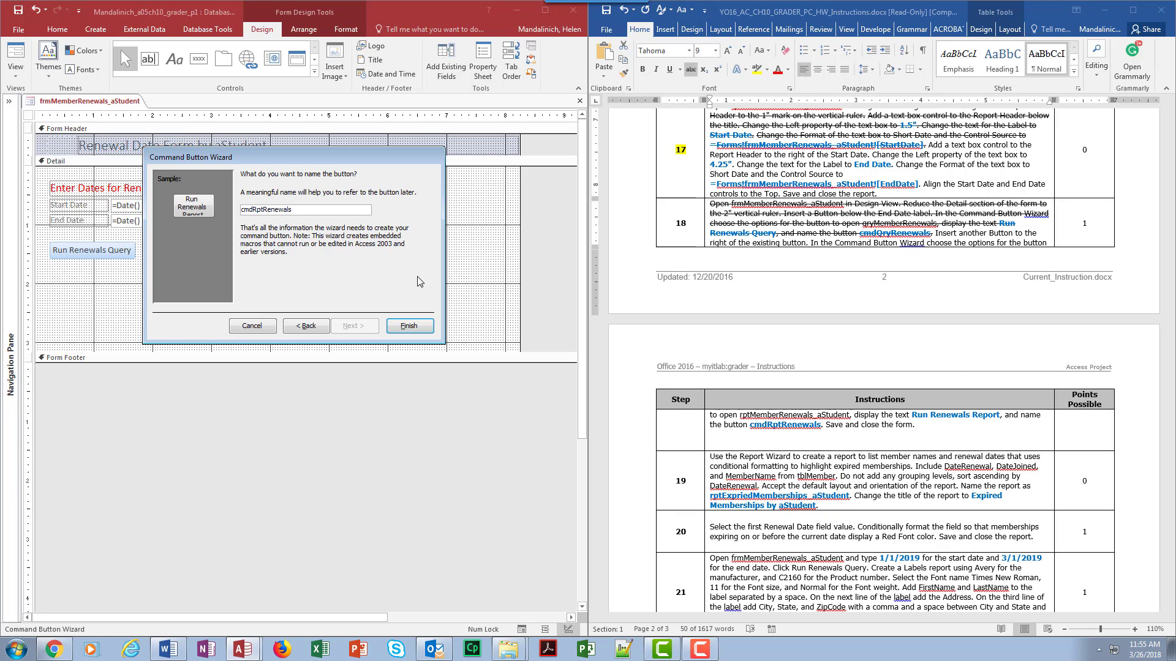
click(409, 326)
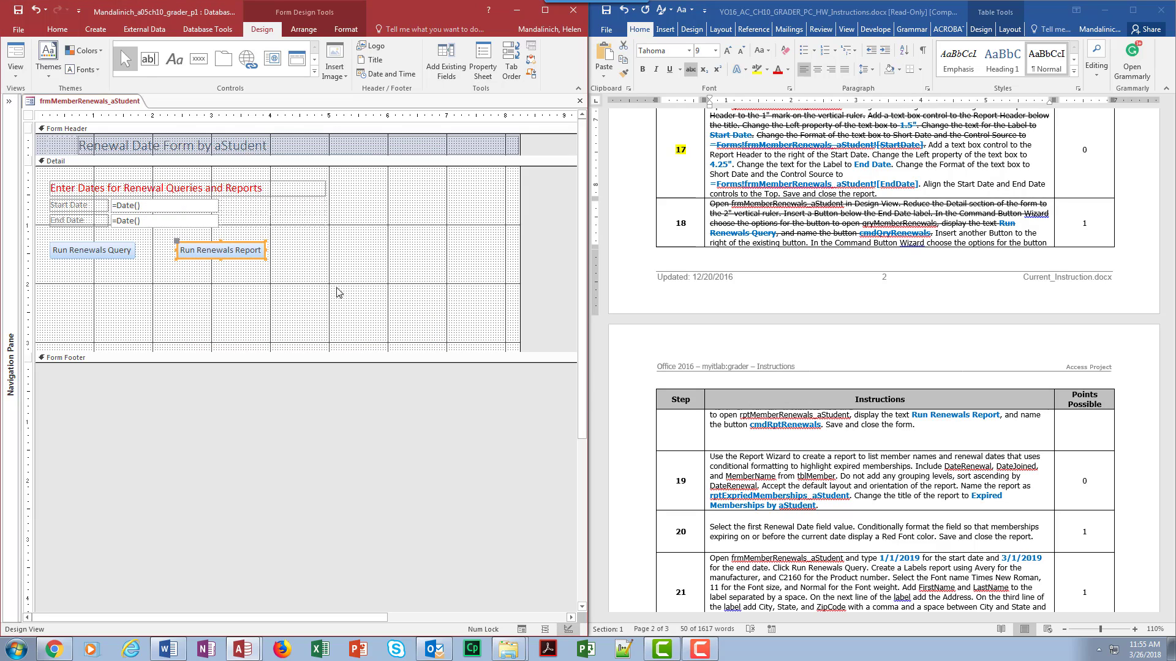
Step: Save the form and close it
click(17, 10)
click(579, 101)
Step: Highlight the step 18 number in the instructions document
click(845, 425)
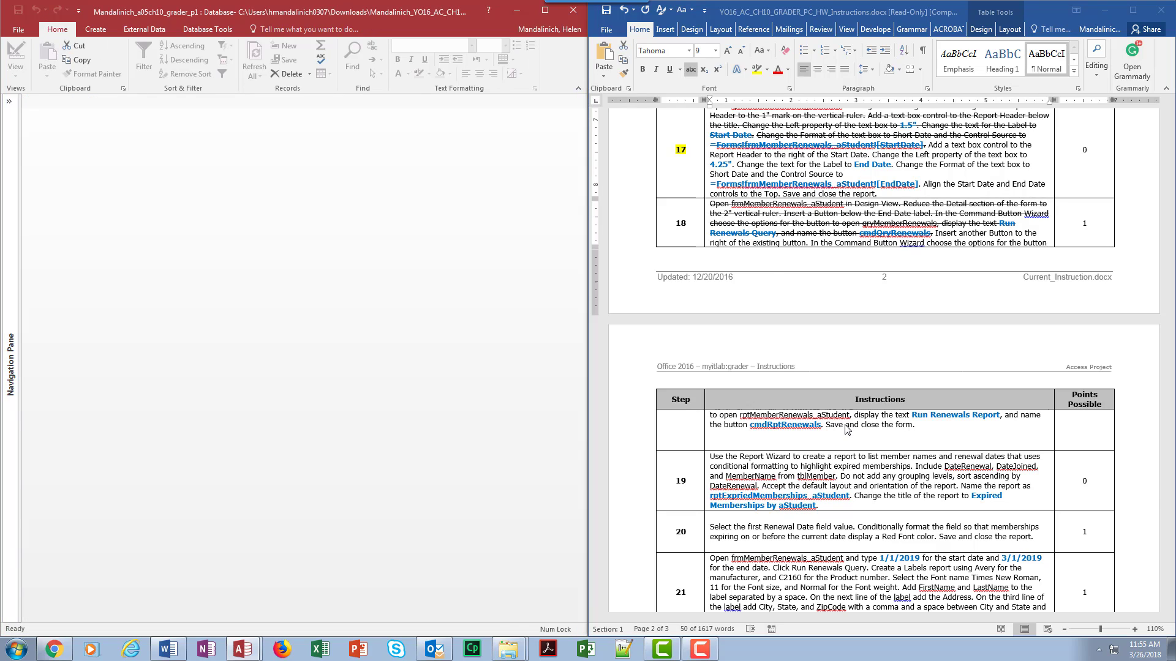
double_click(685, 222)
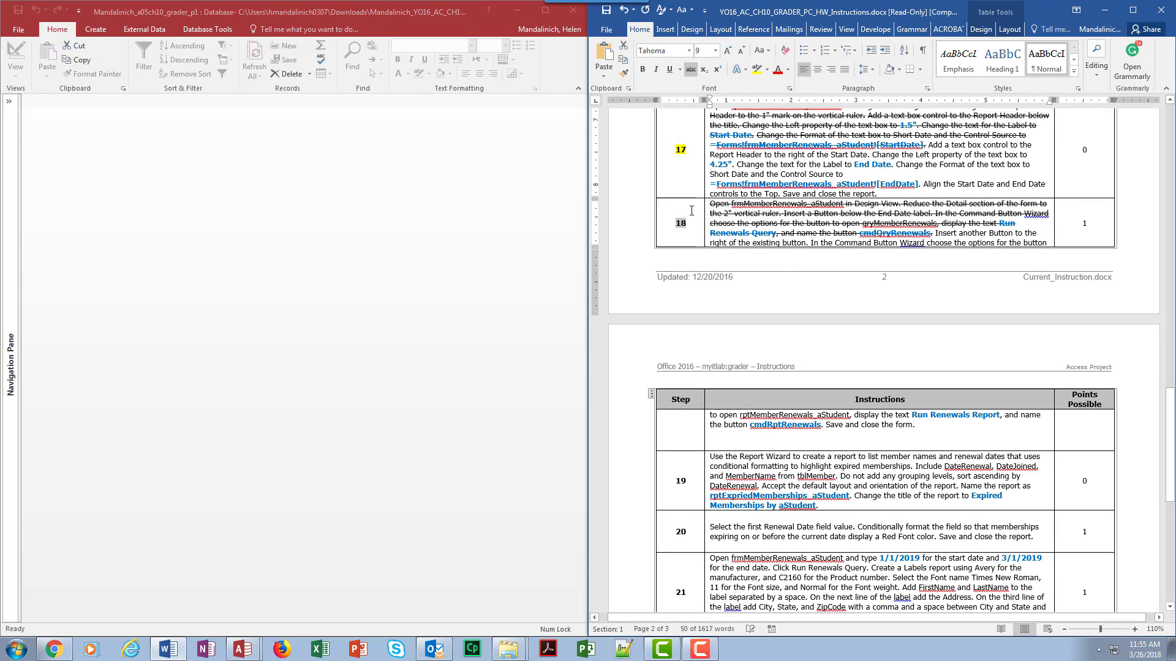
click(757, 69)
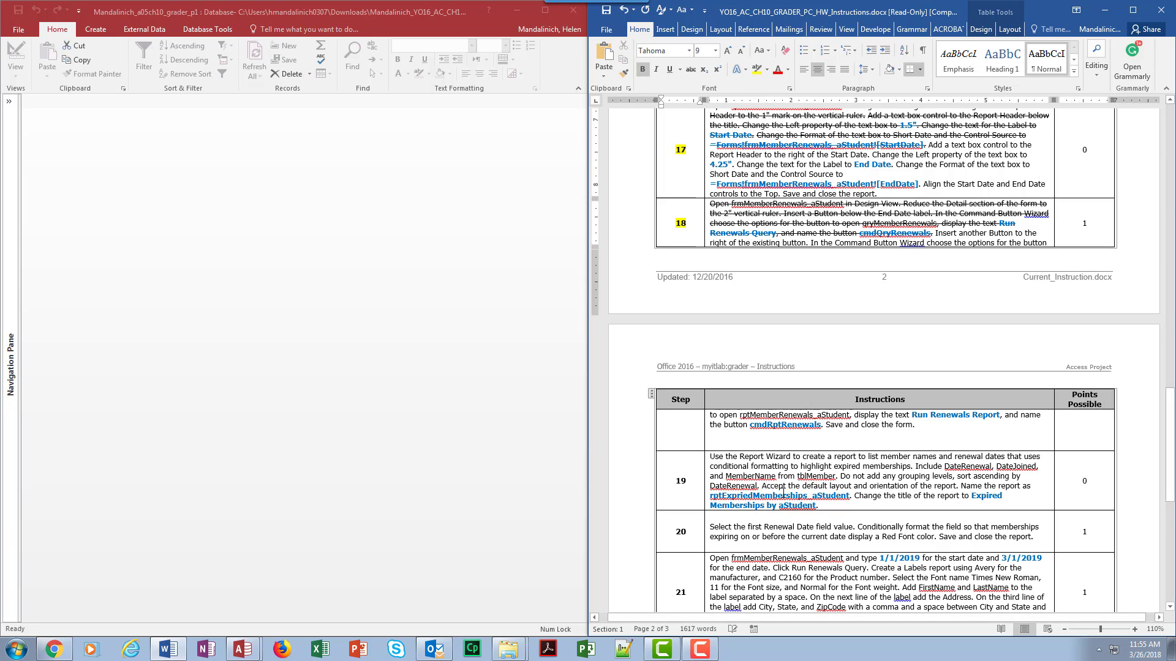
Step: Scroll through the remaining steps 19 to 24 of the instructions
scroll(769, 532, down, 8)
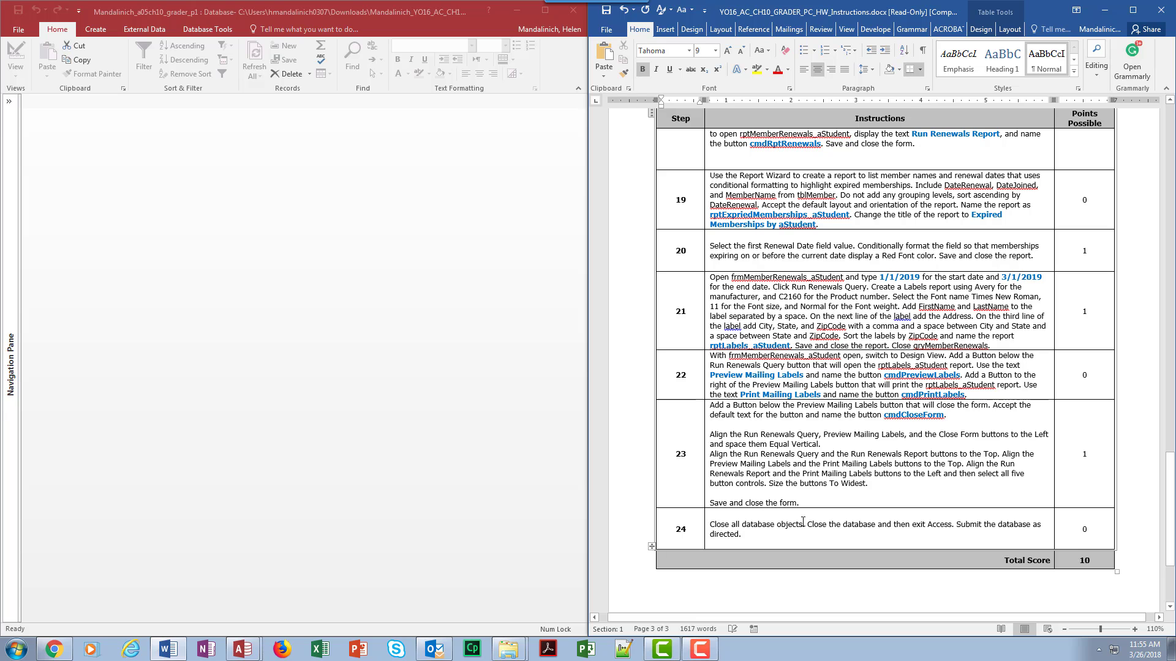
scroll(974, 301, up, 1)
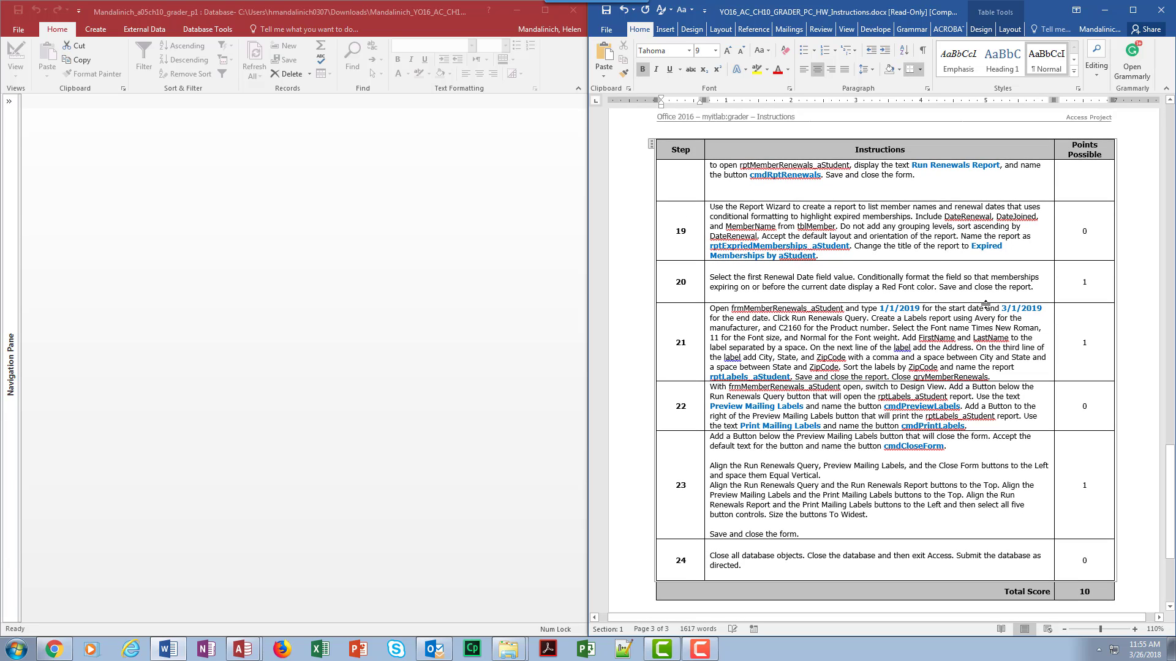
scroll(985, 305, down, 1)
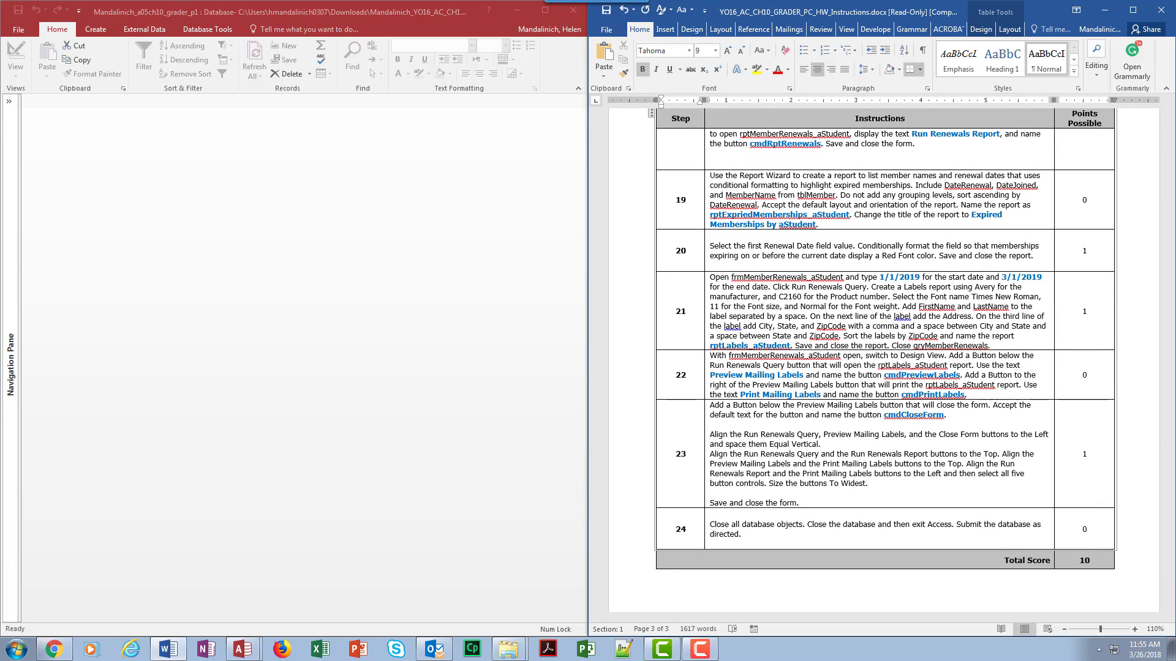